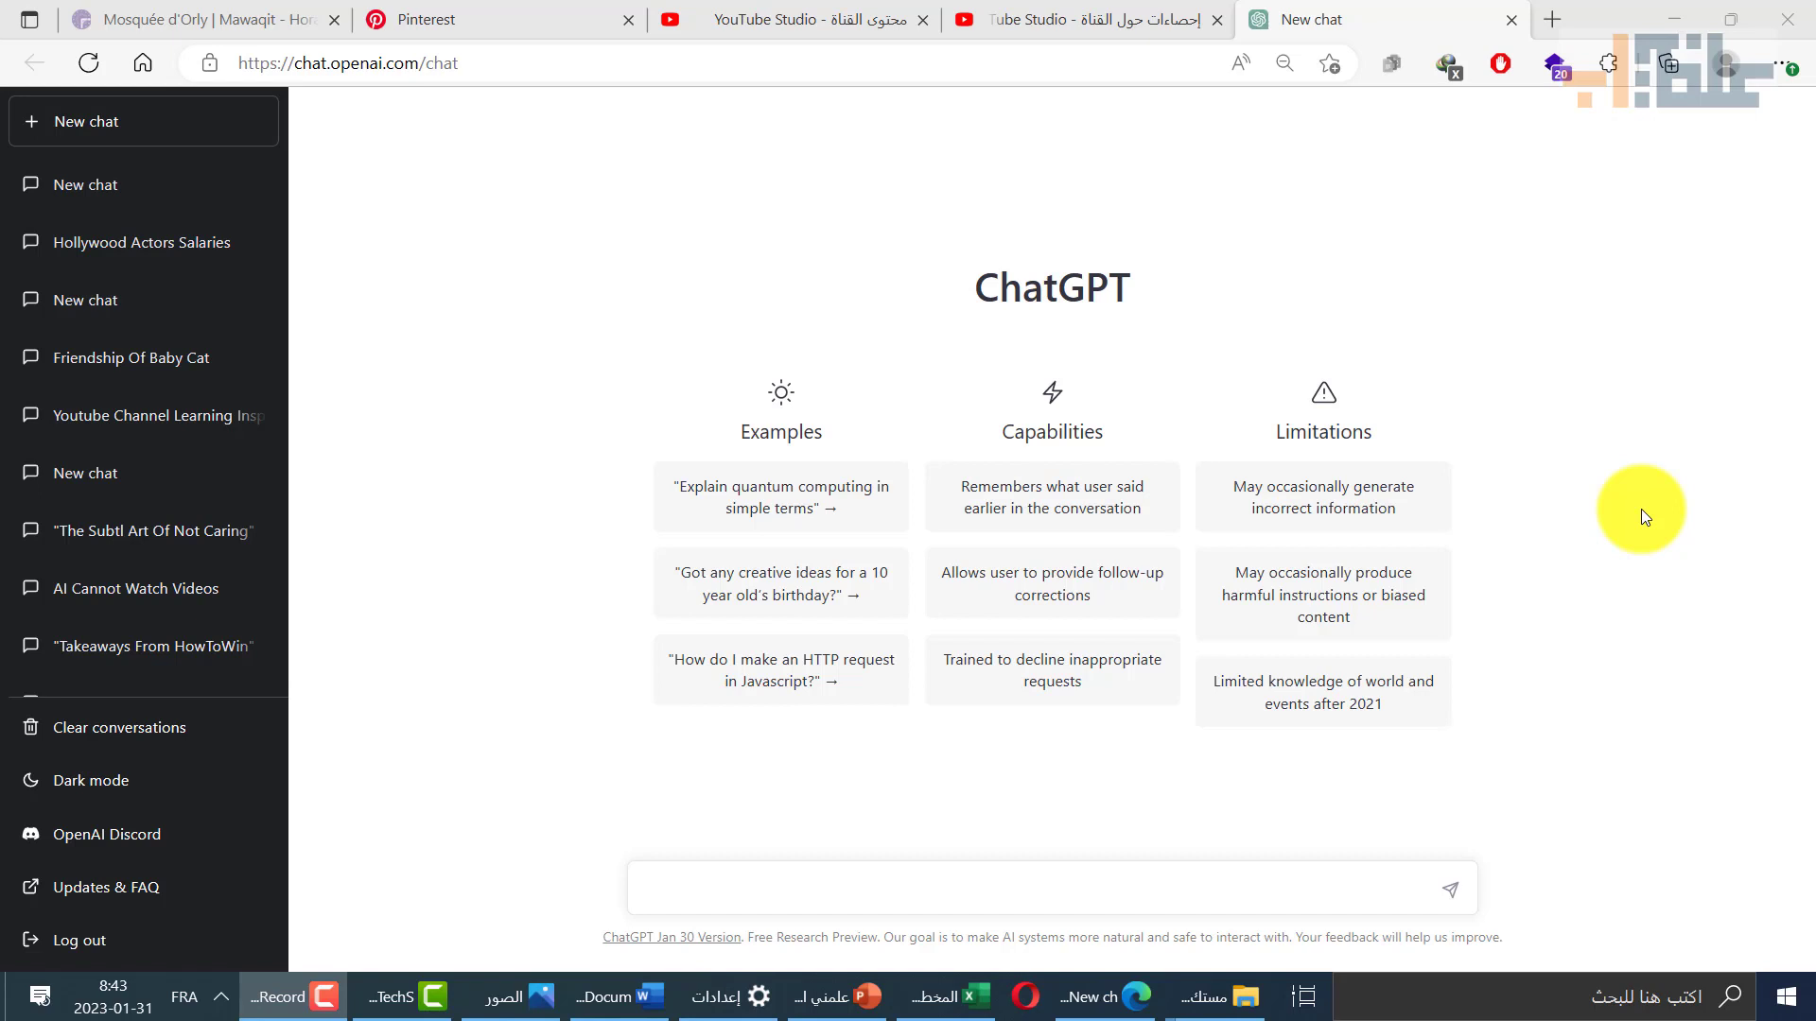
Ask ChatGPT "What are the uses of the present simple with examples?"
click(983, 893)
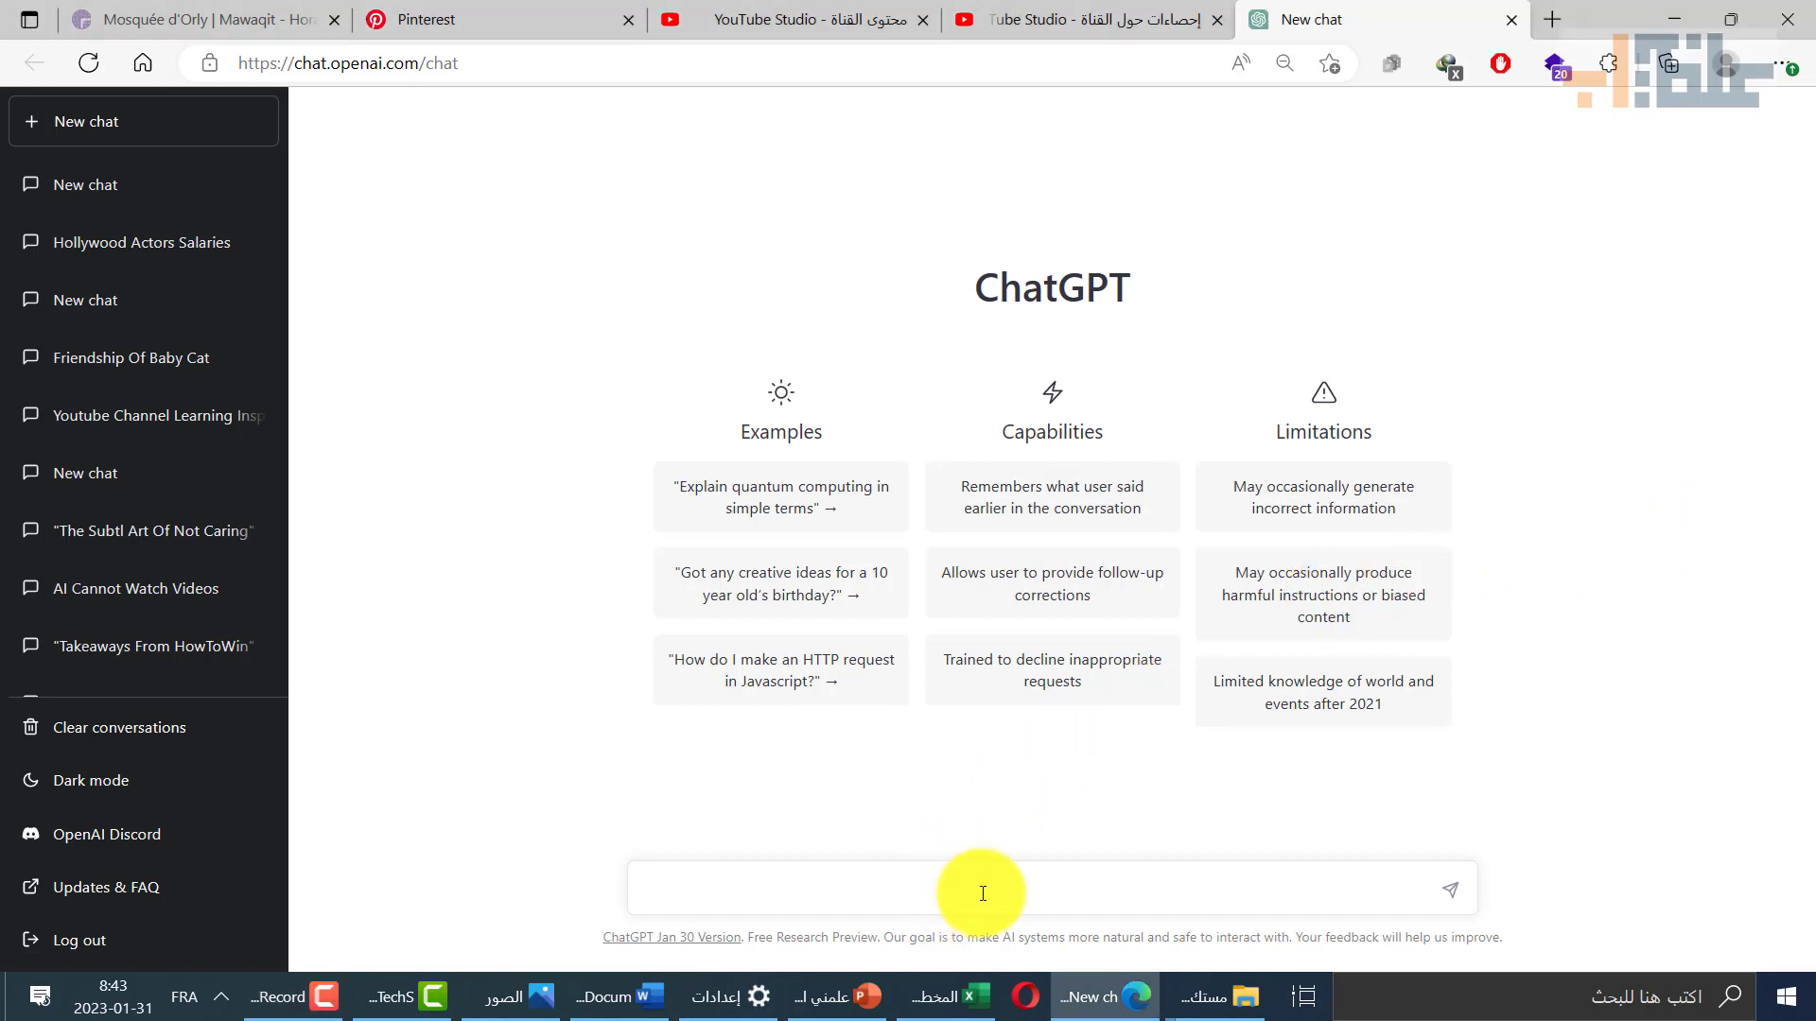
text(What are the uses of the present simple with )
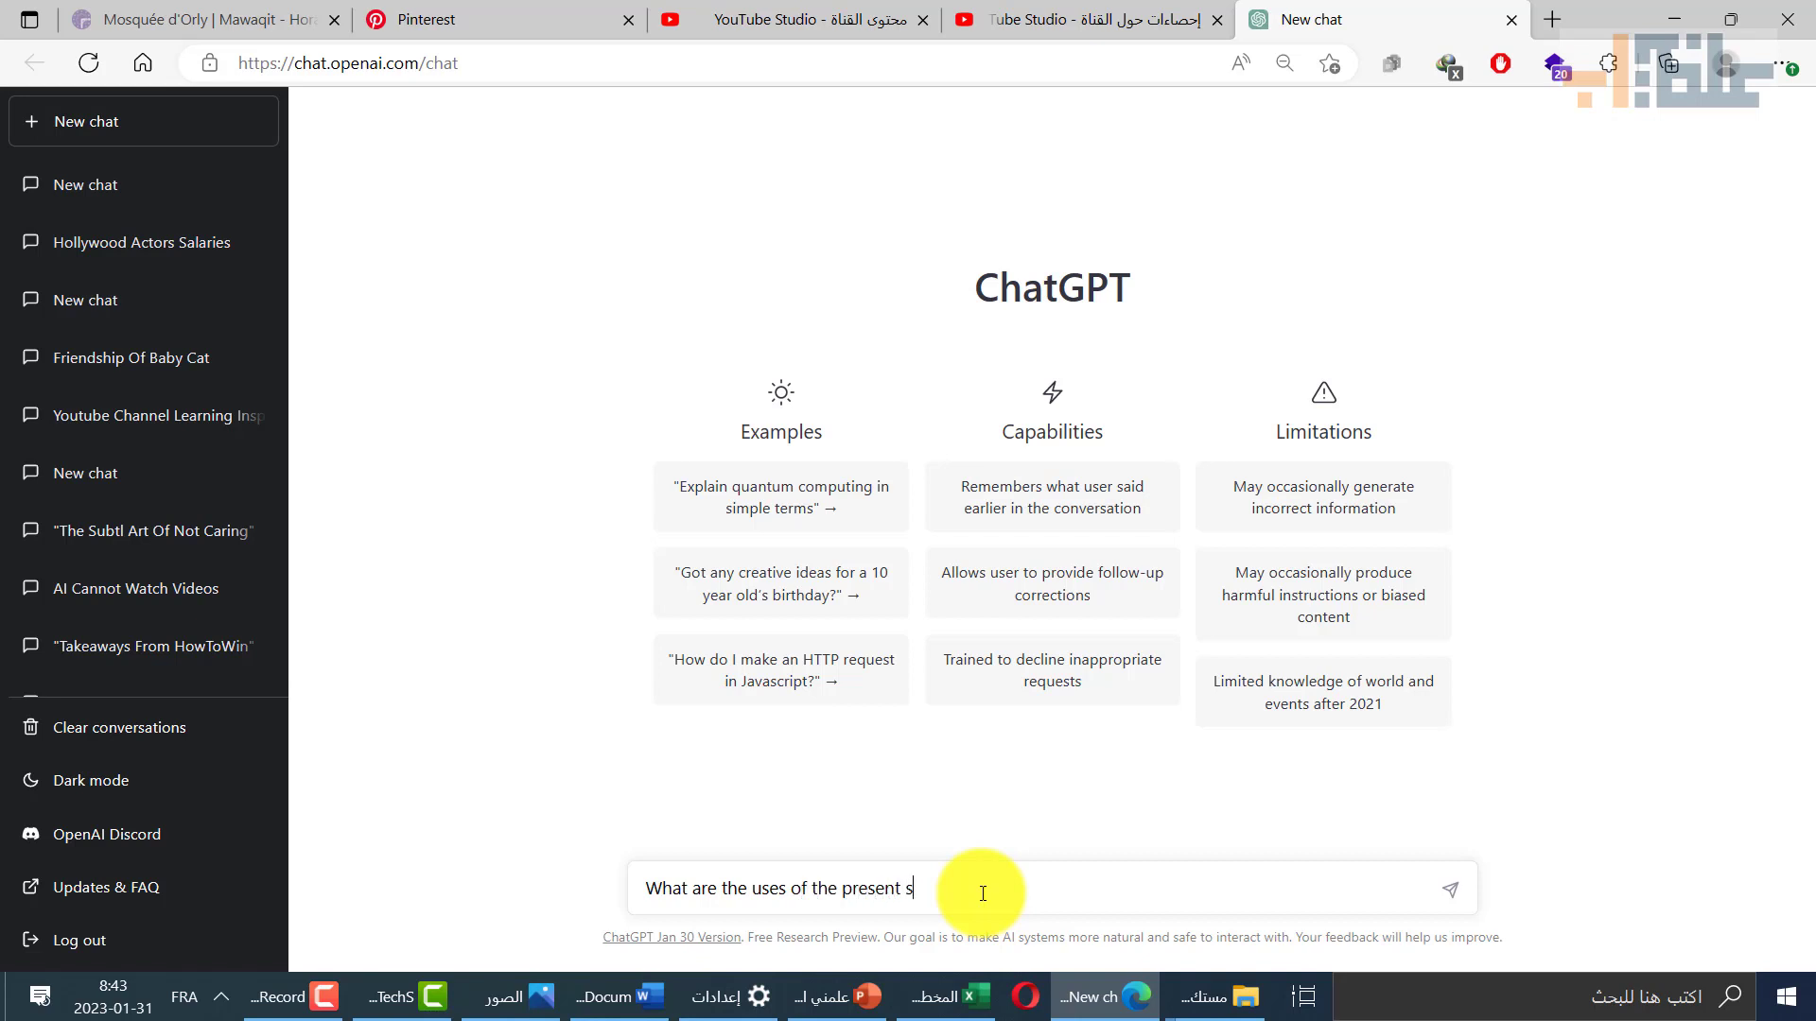
text(examples?)
key(Return)
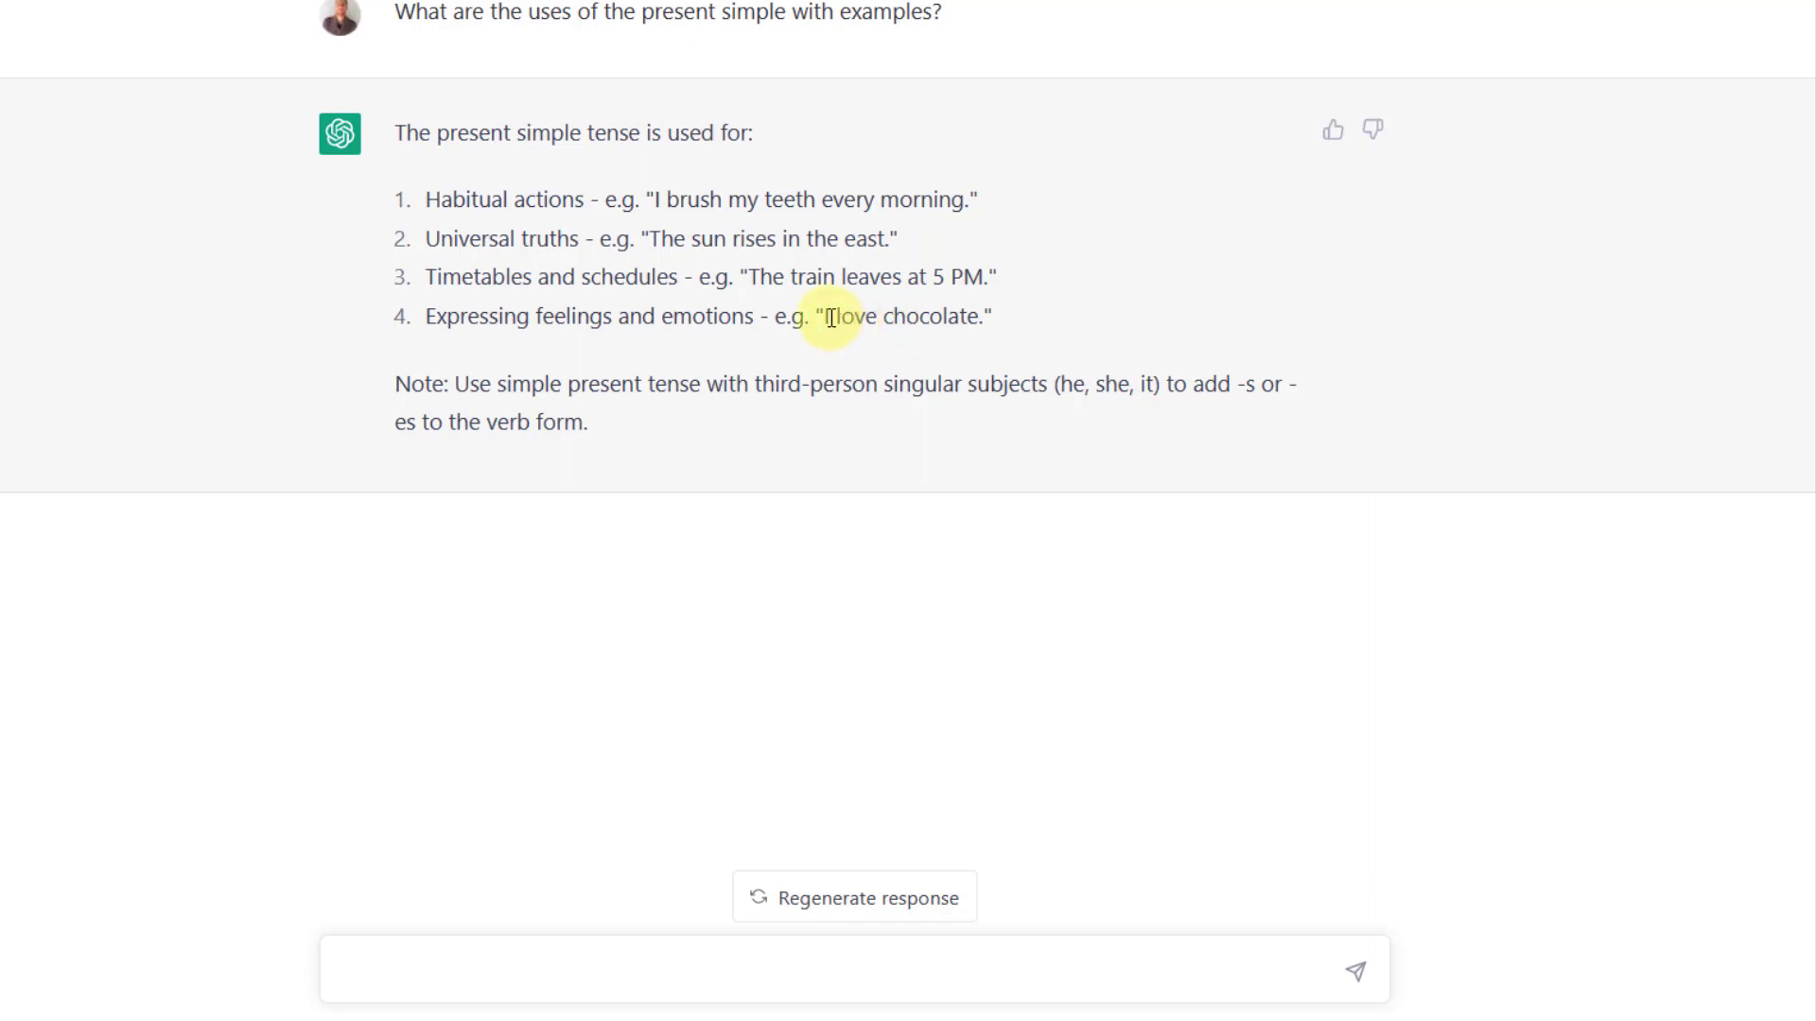
drag(863, 318, 851, 320)
click(870, 320)
drag(722, 203, 699, 201)
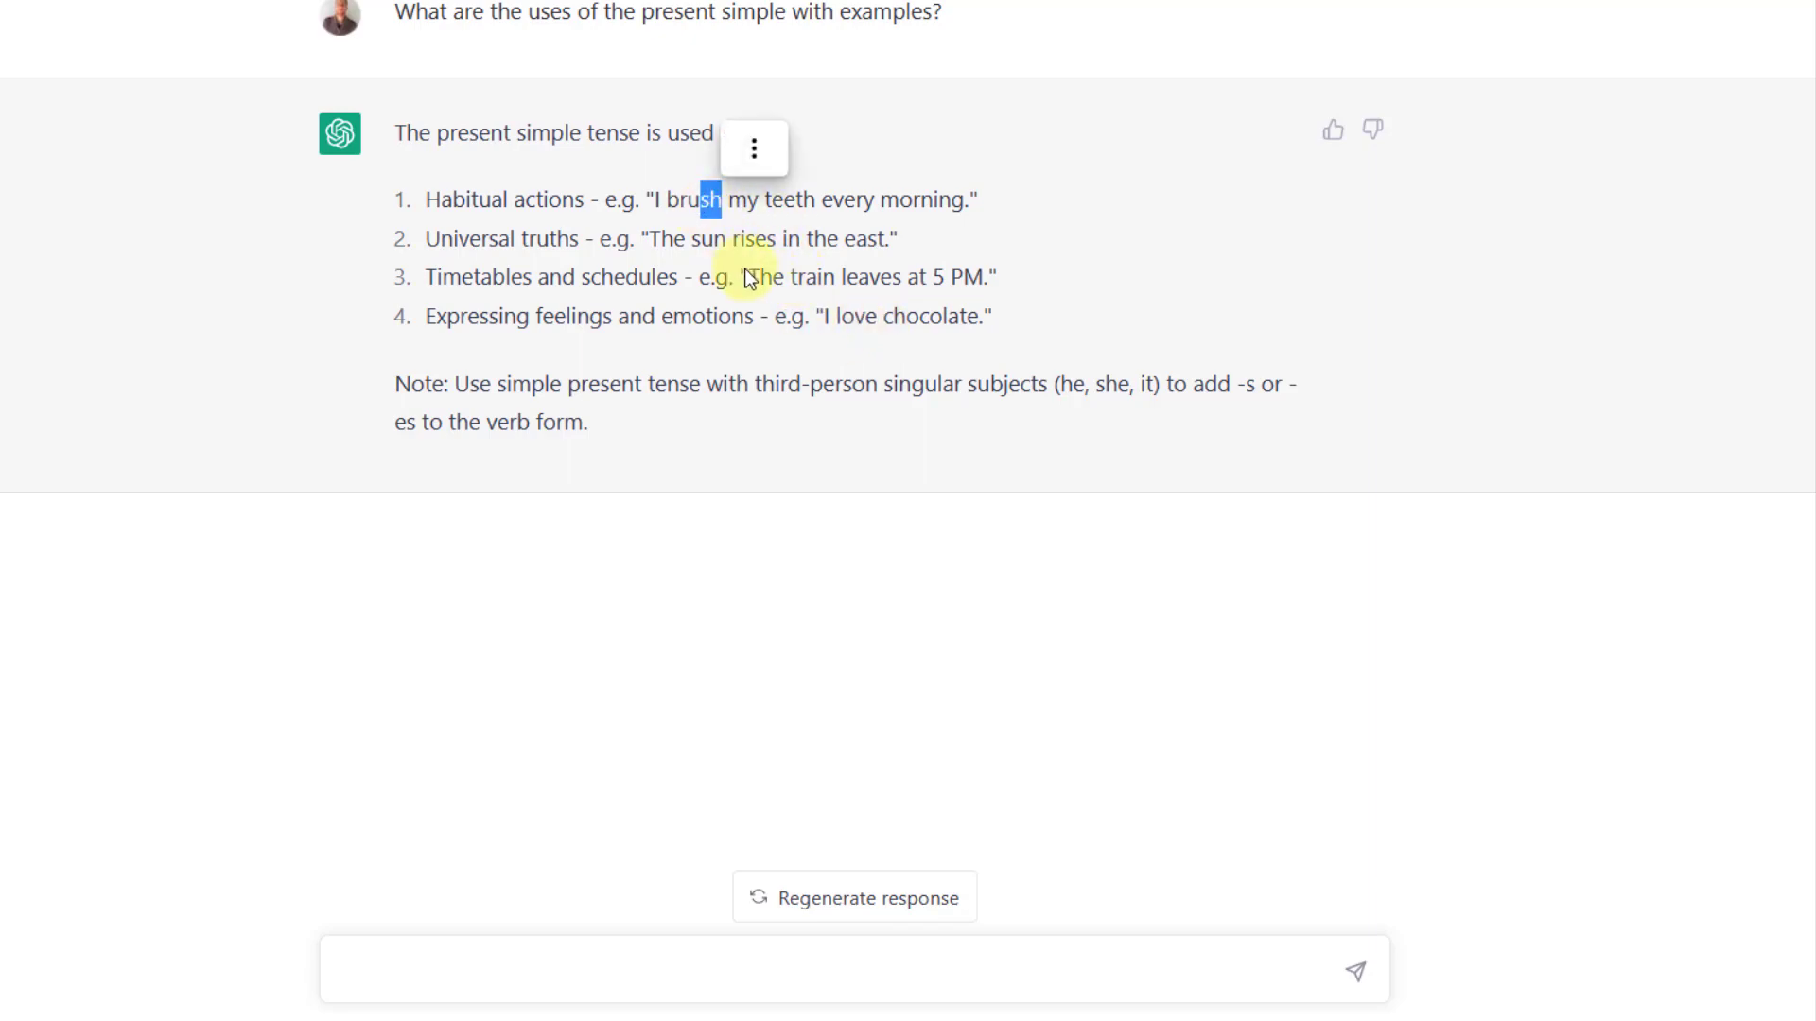
click(1069, 249)
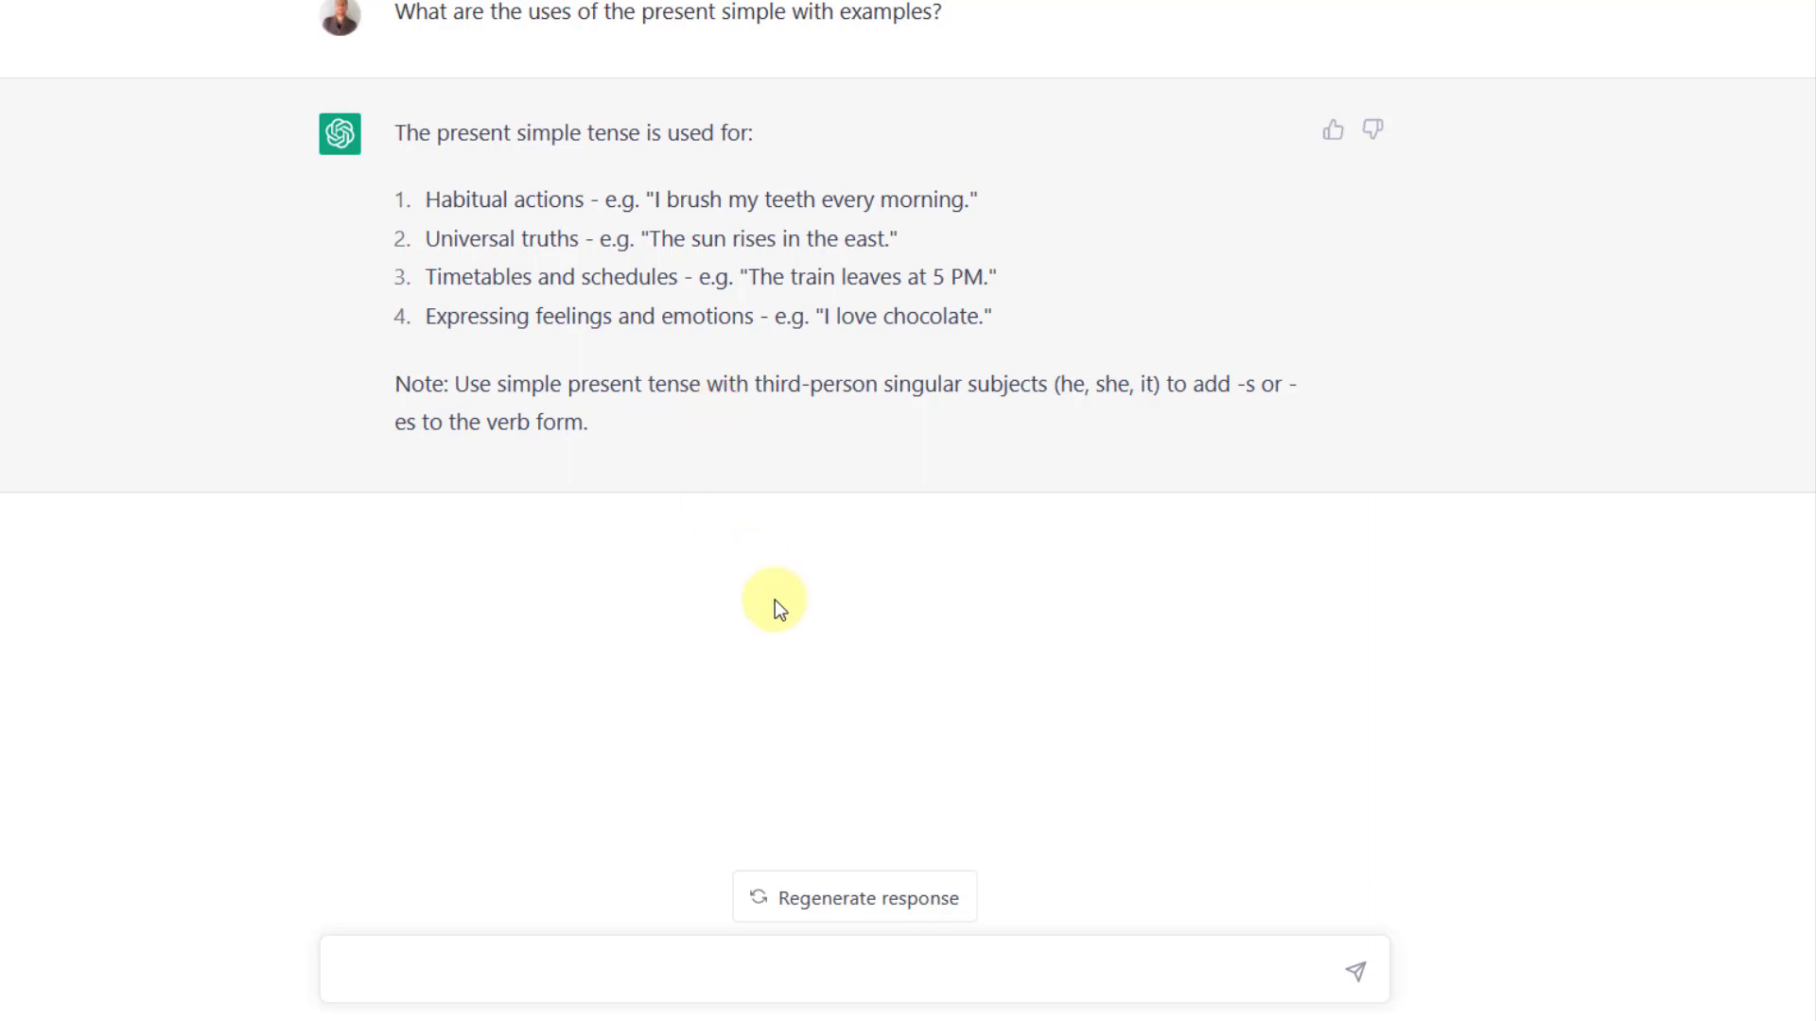
Send the question "What are the expressions to ask for and give directions?" in the same chat
click(427, 981)
text(What are the e)
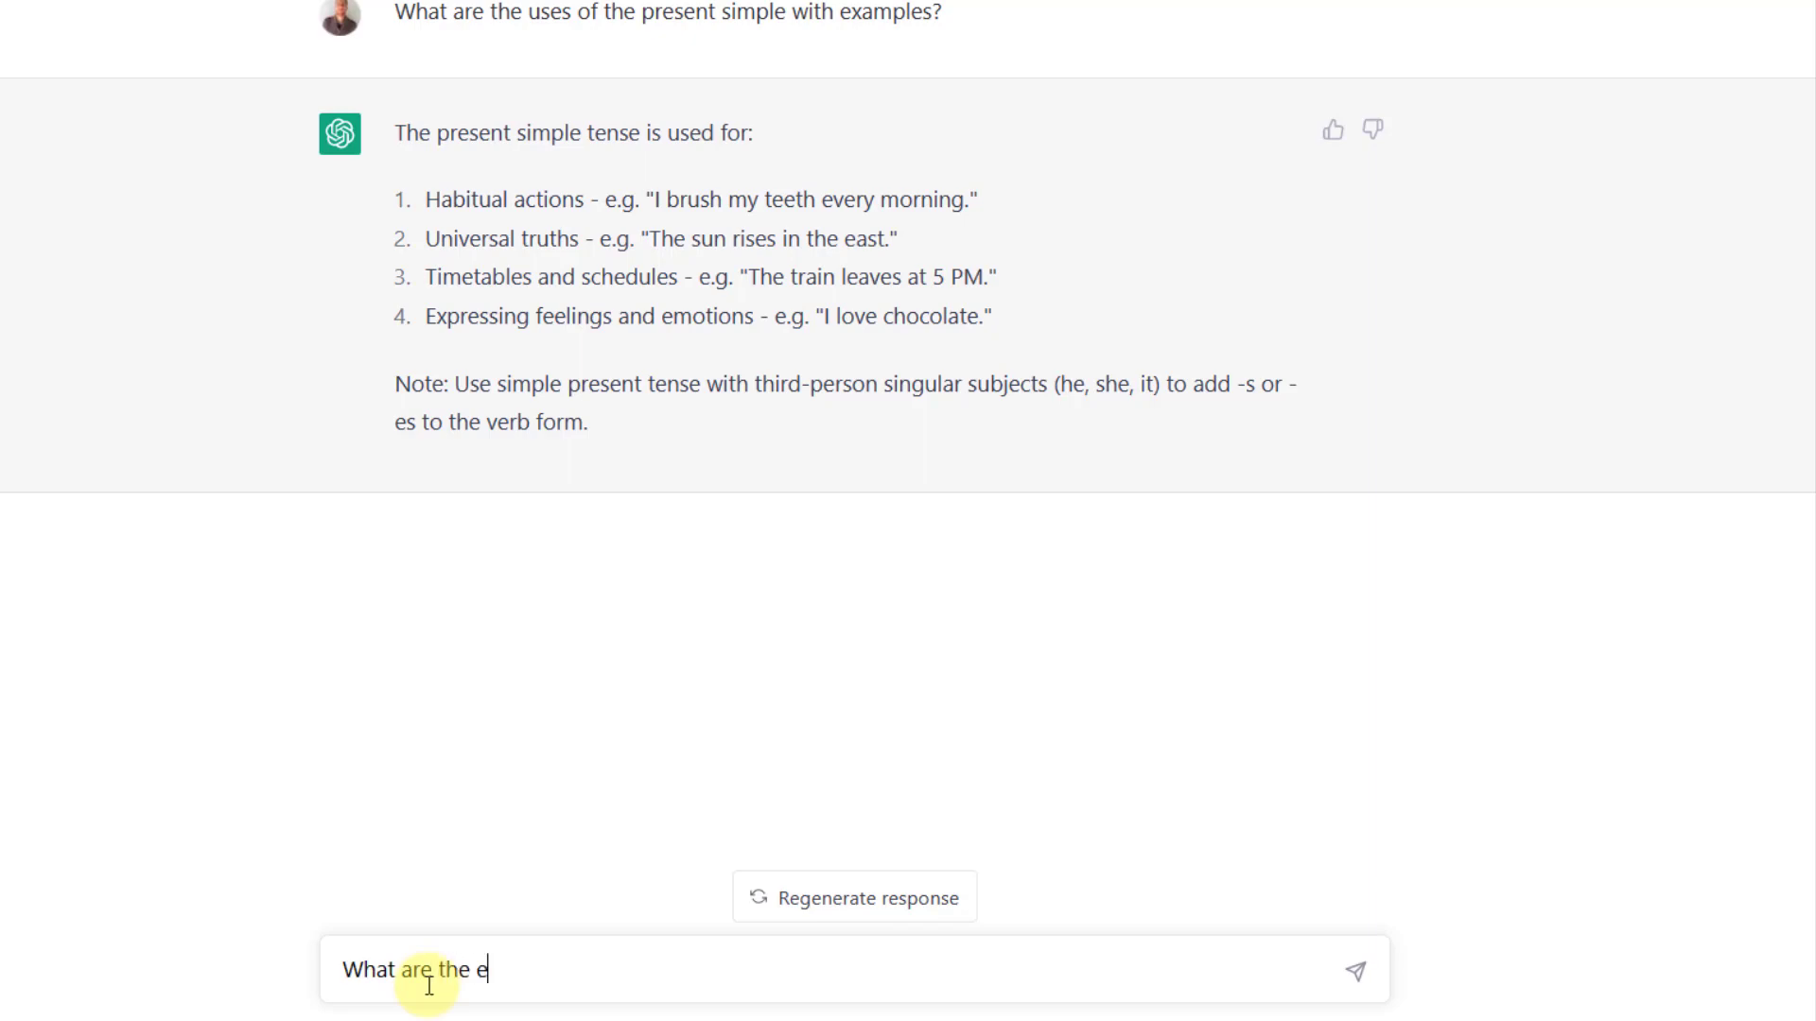
text(xpressions to )
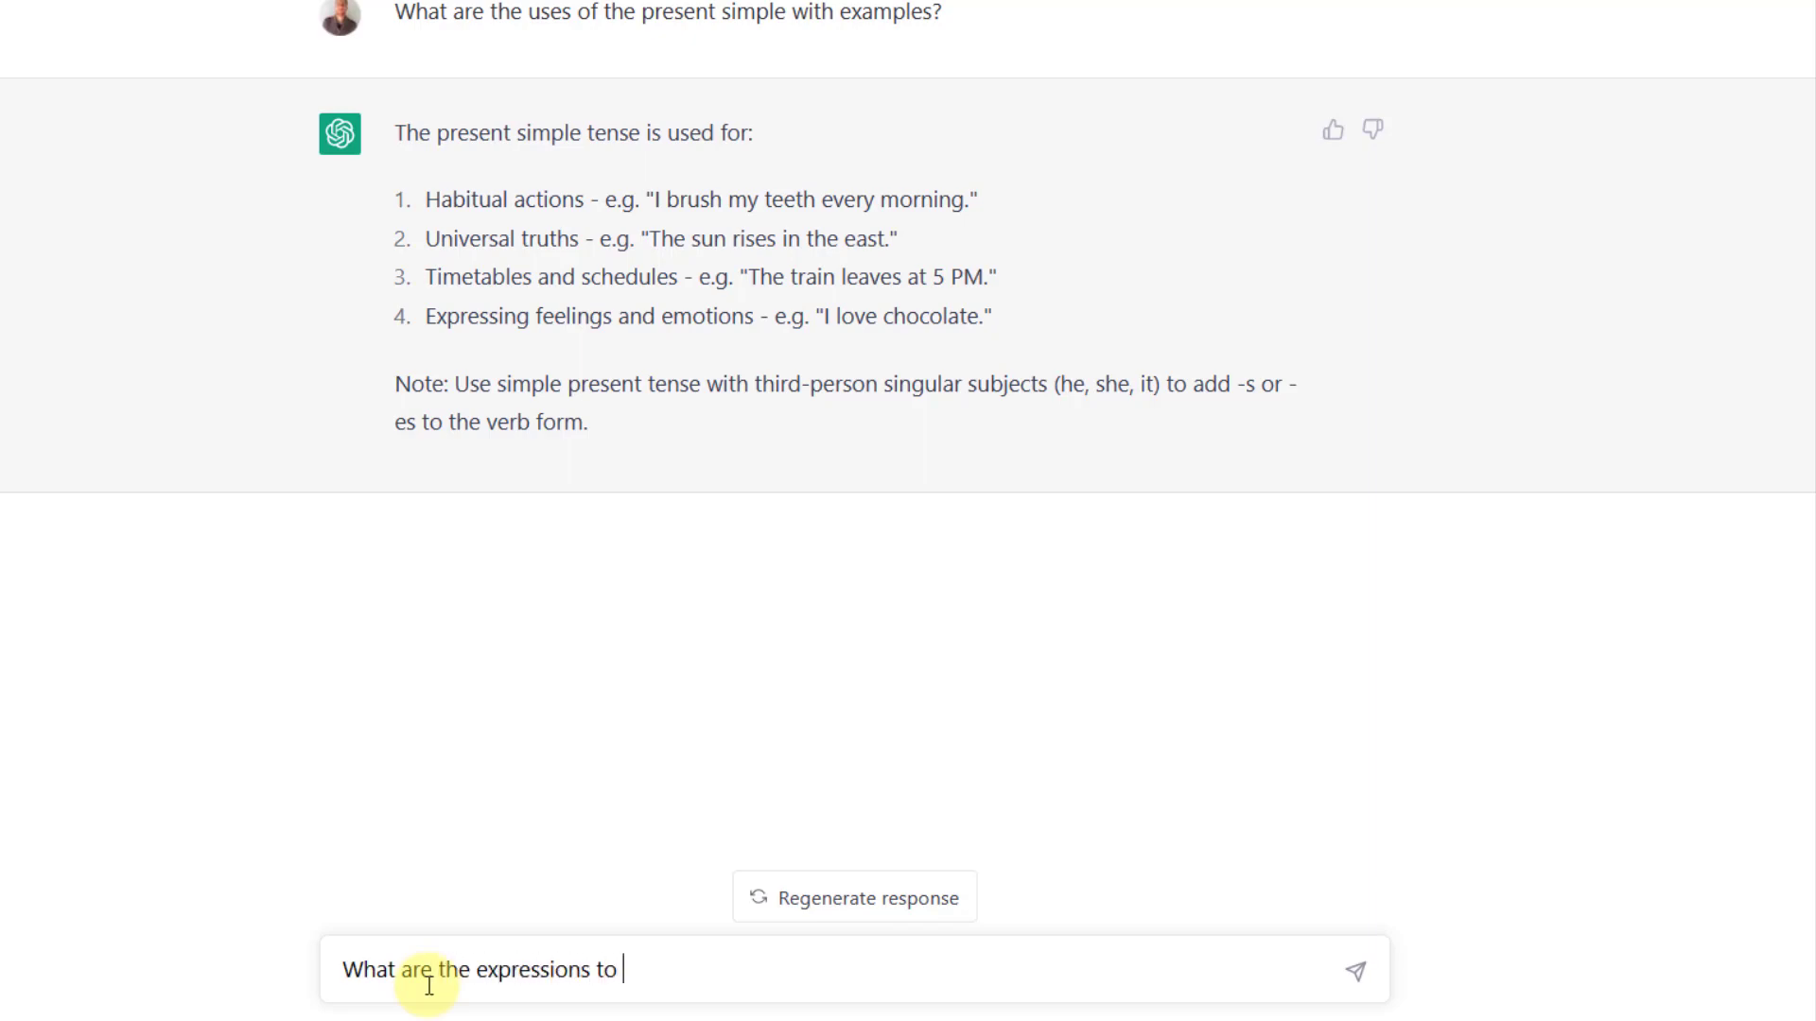
text(ask for and give directi)
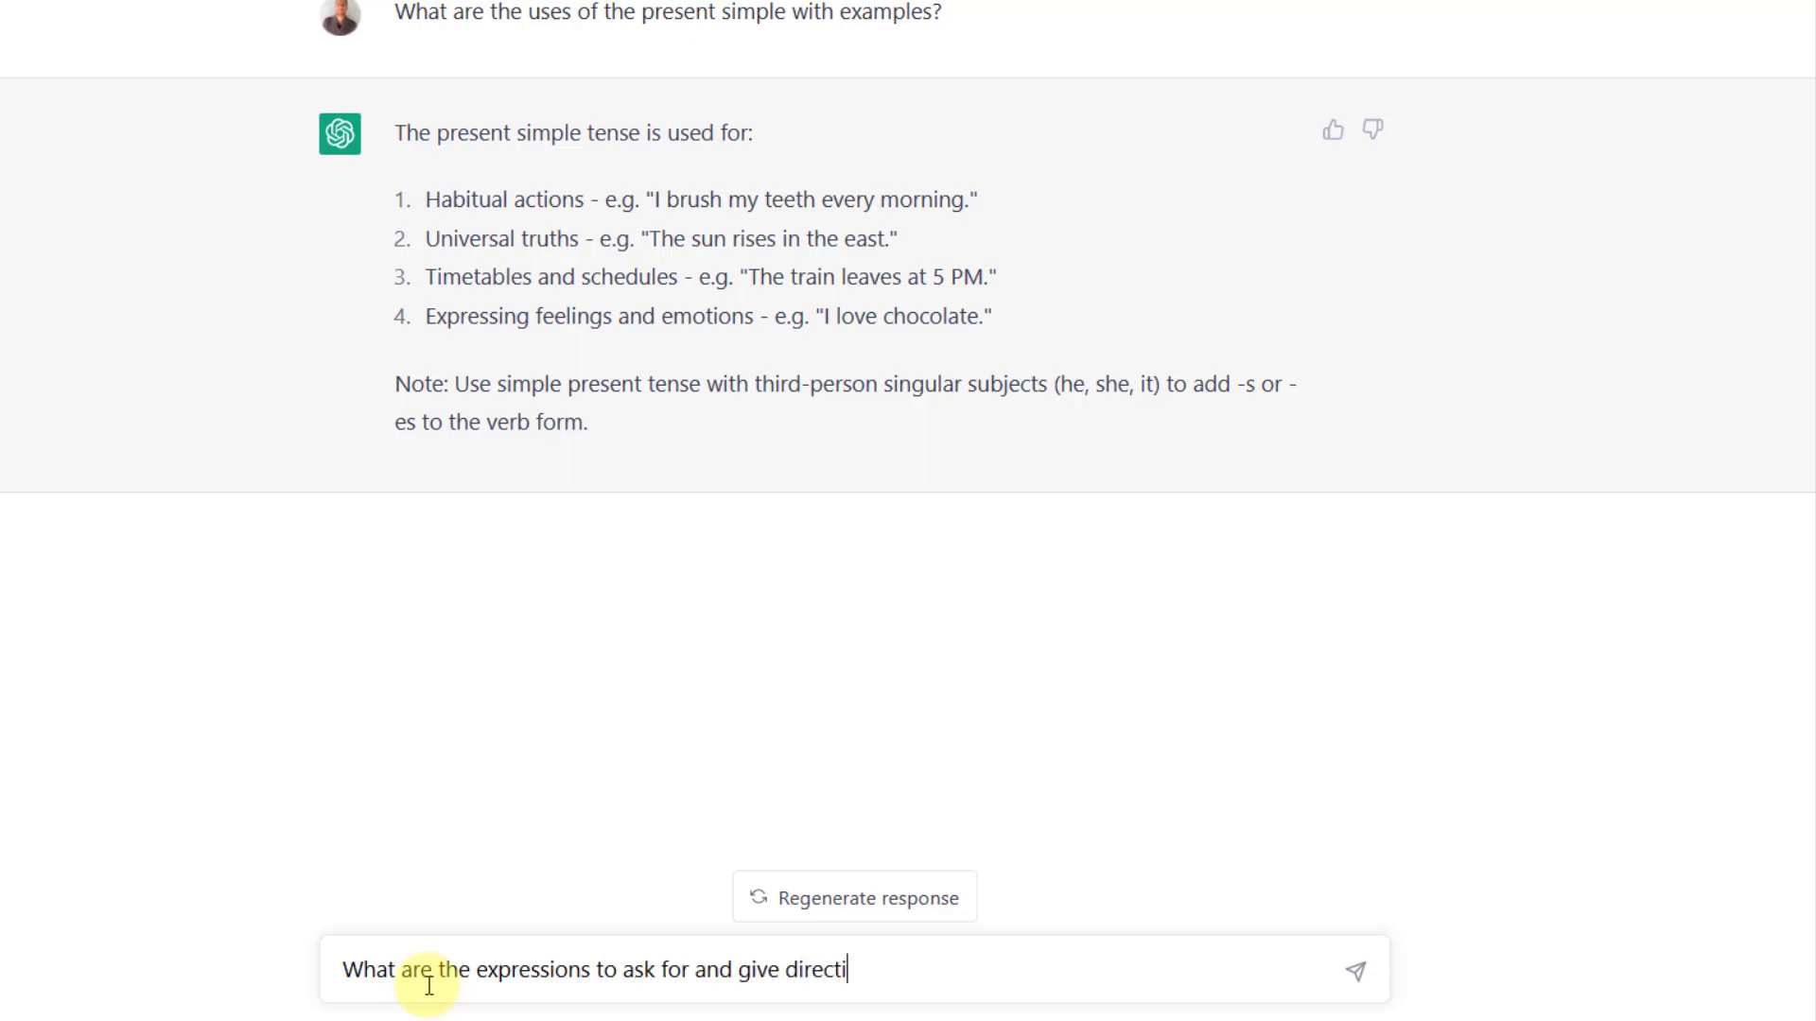
text(ons?)
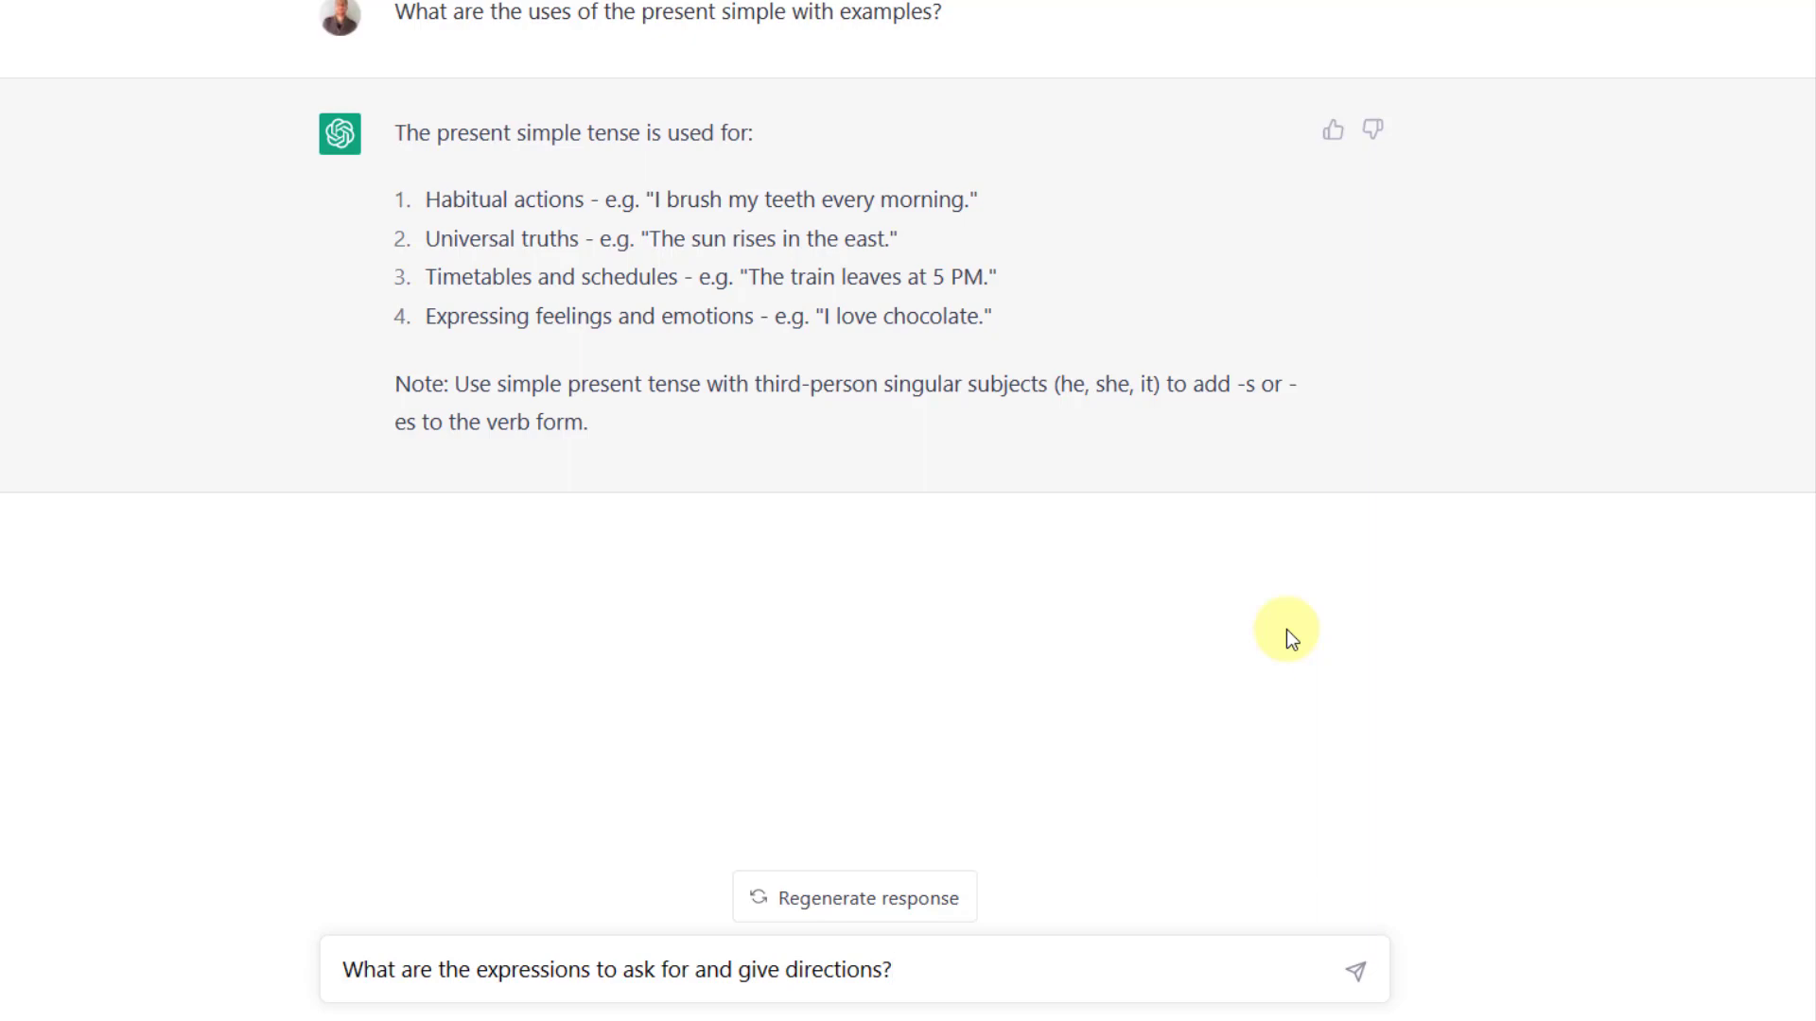
key(Return)
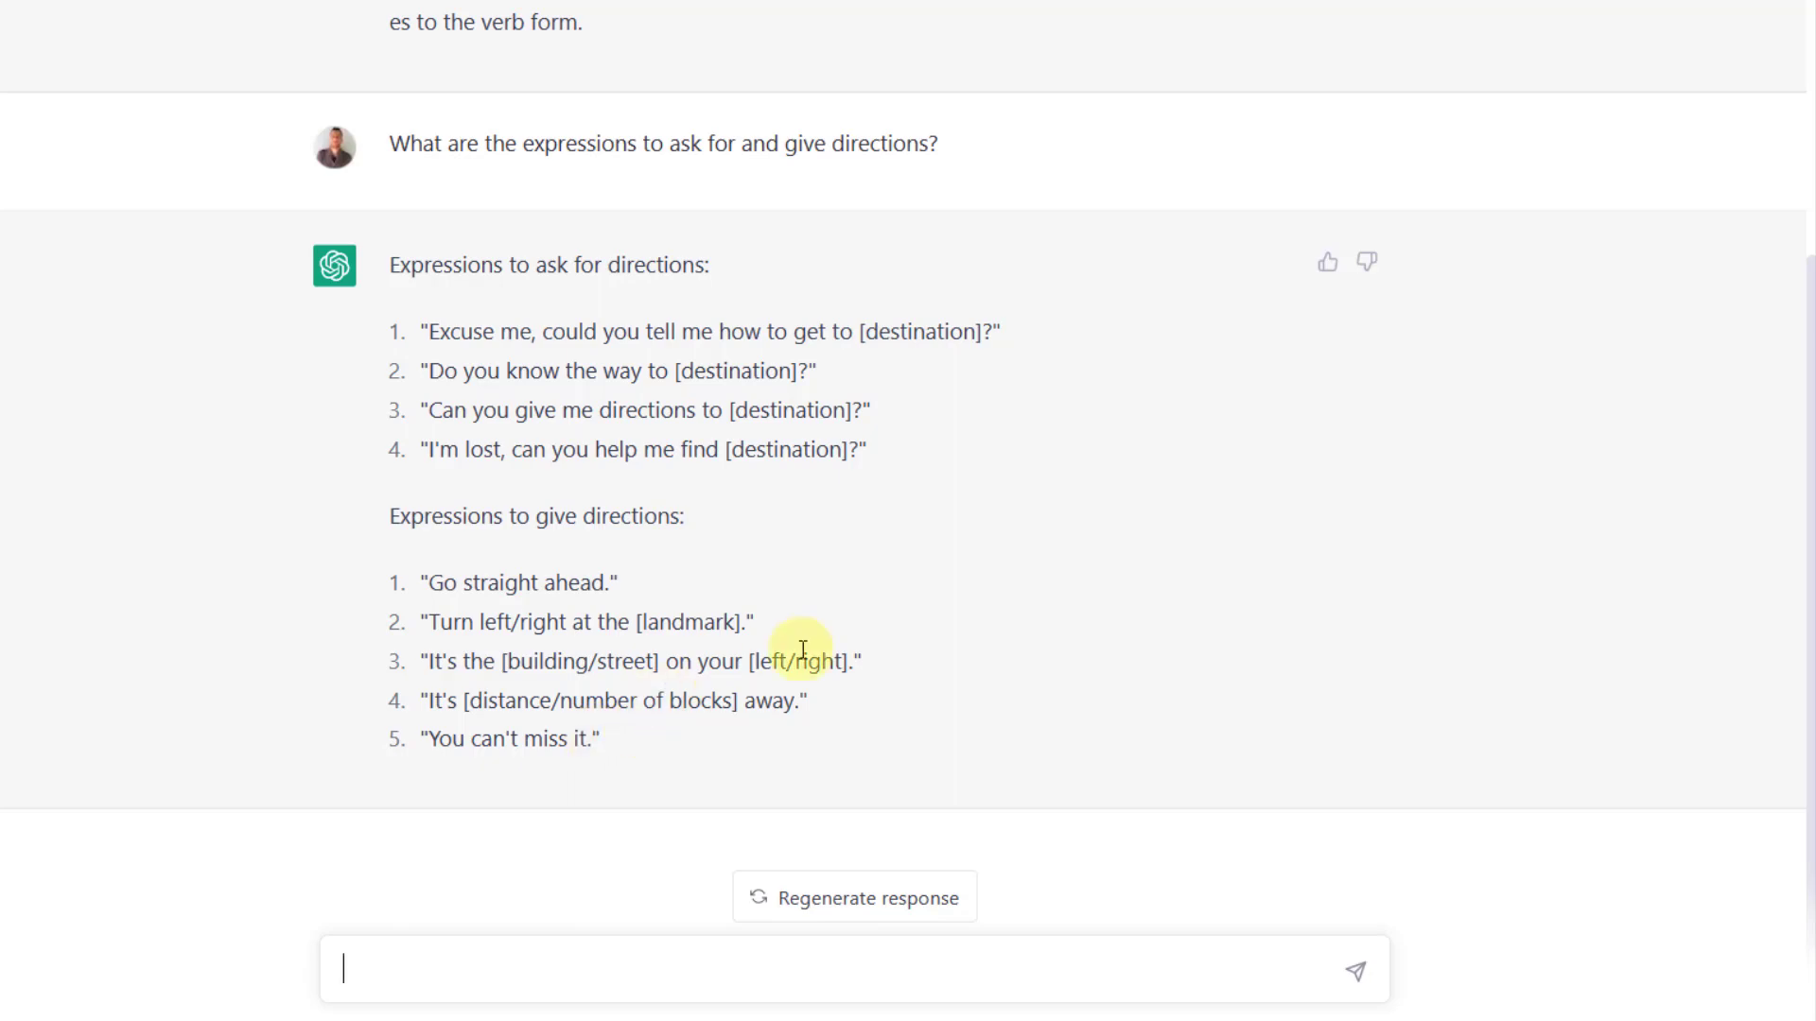
Draft the prompt "a conversation between two people, one asking for a direction to a bank and the other giving directions"
scroll(830, 649, up, 1)
scroll(822, 649, down, 1)
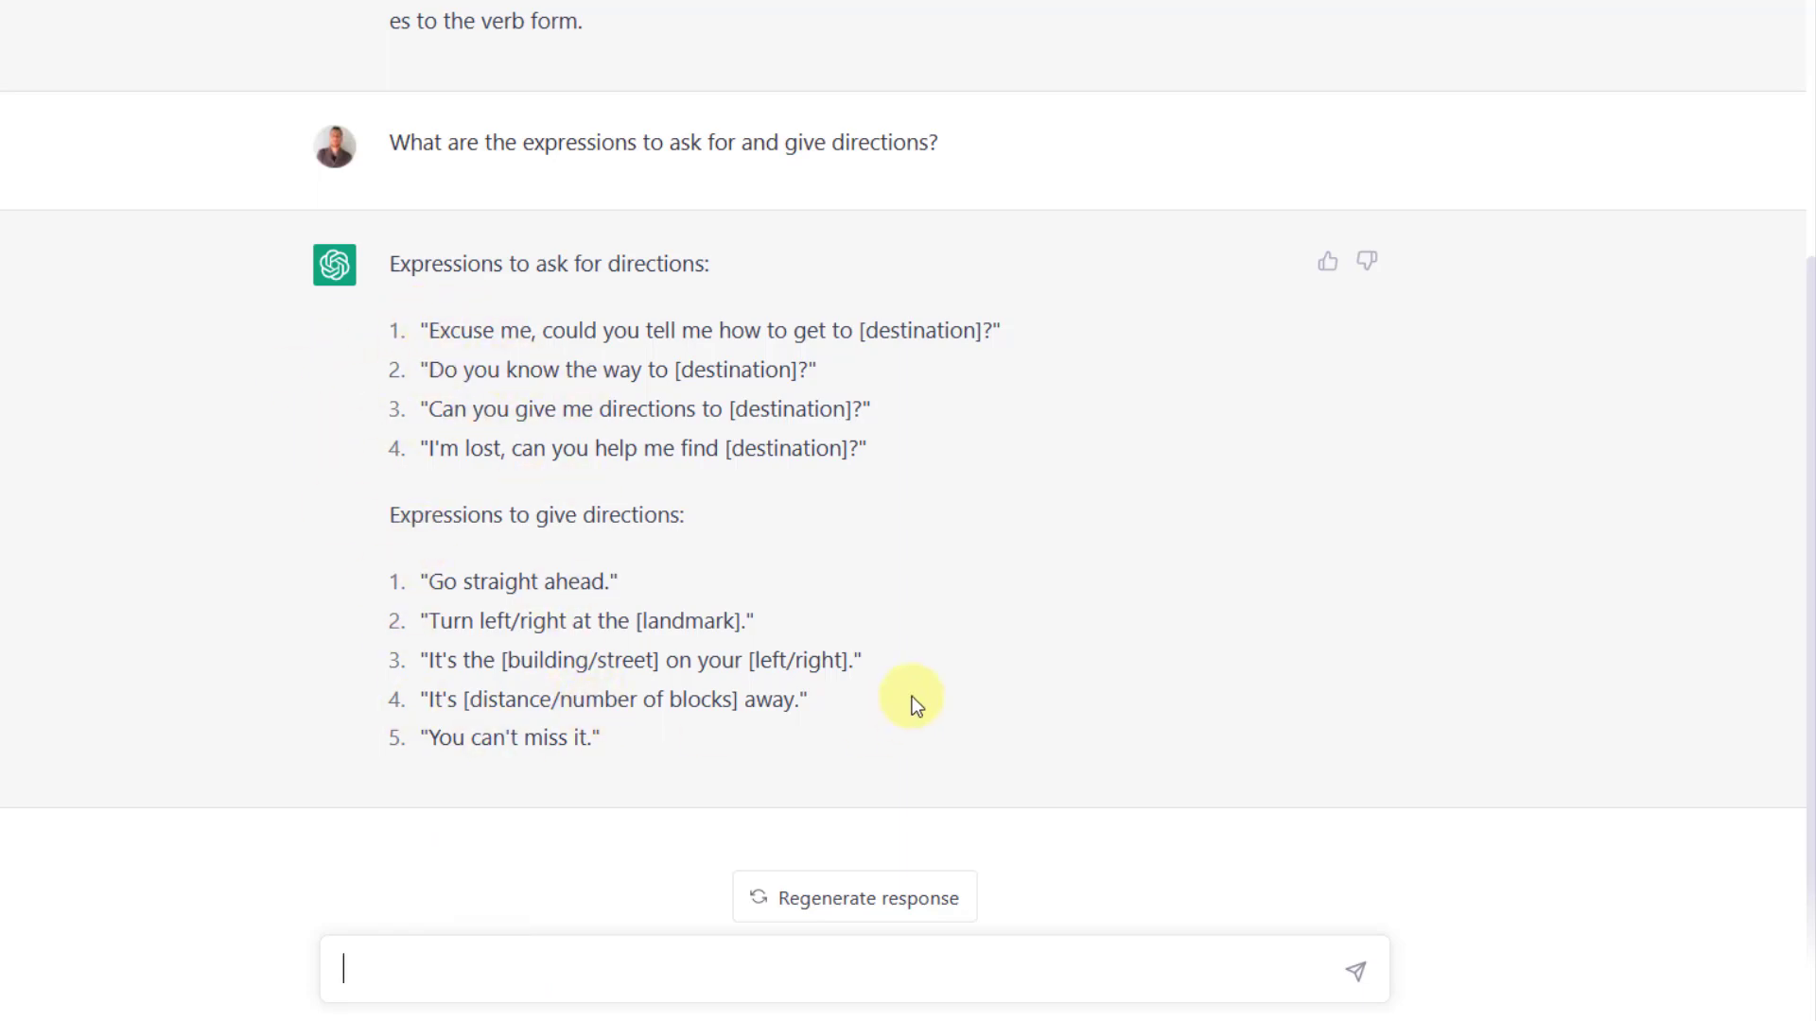
text(a conversatok)
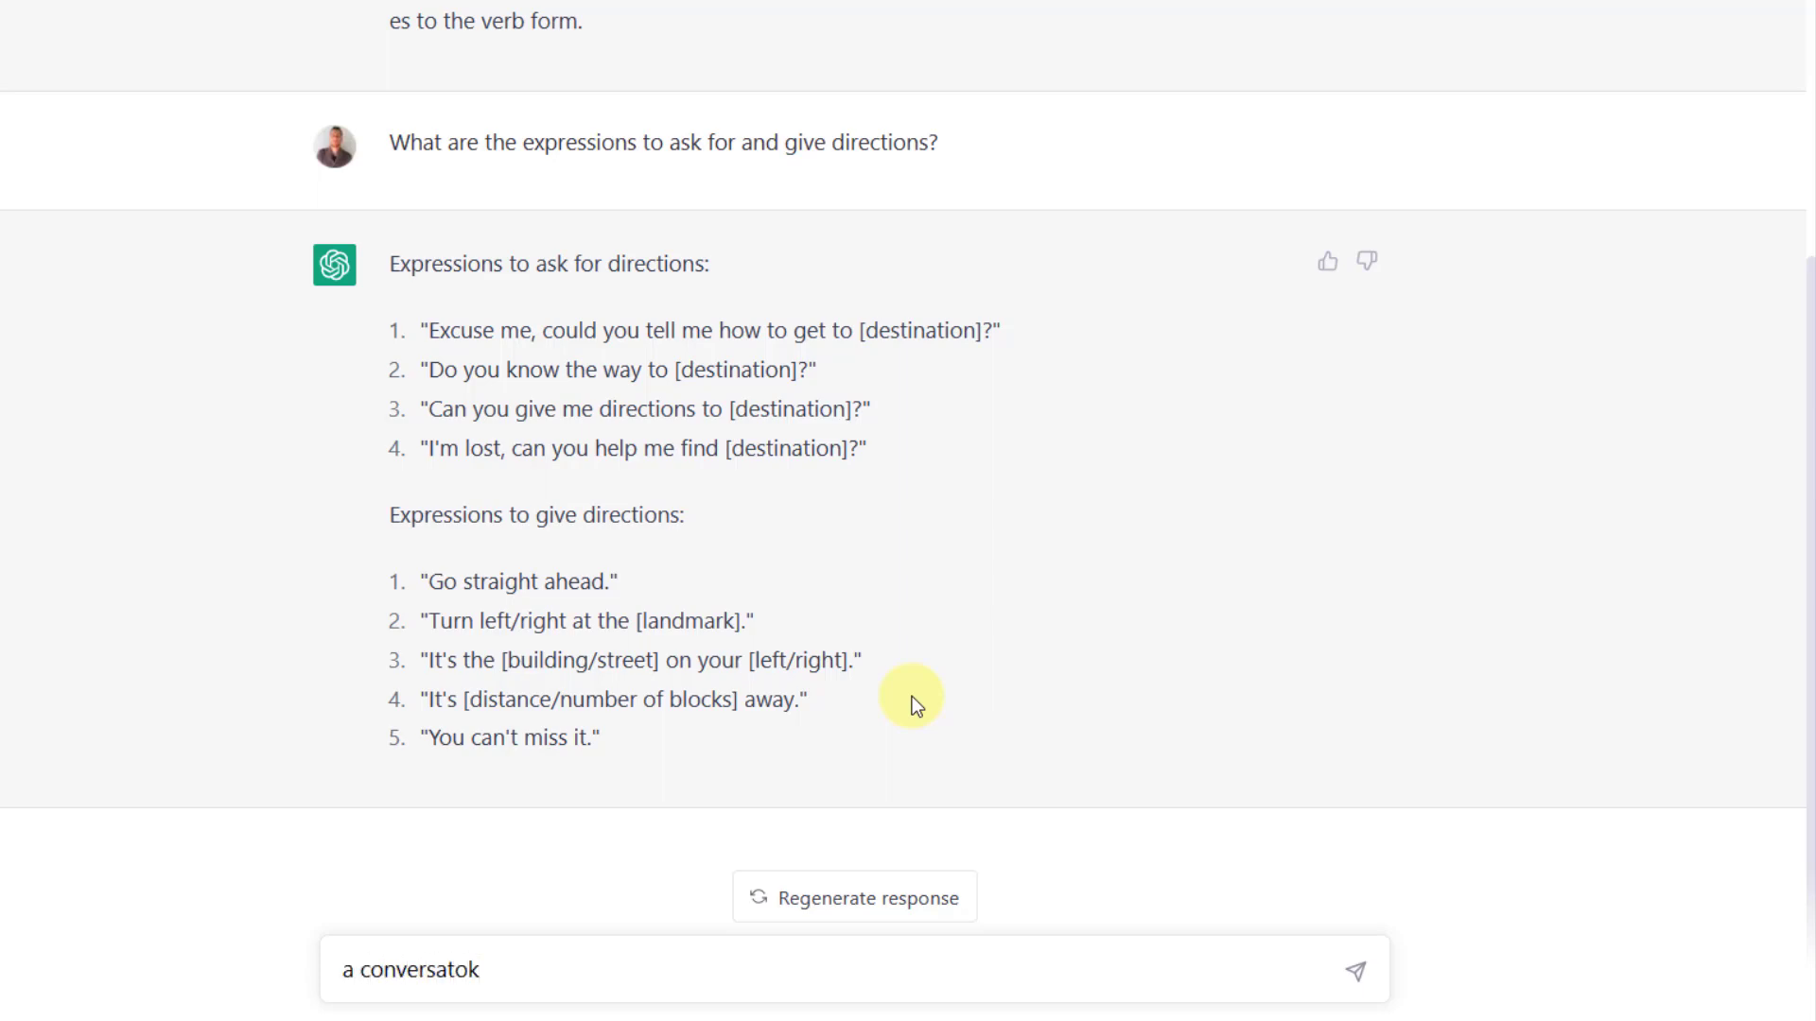
key(BackSpace)
key(BackSpace)
text(ion between a person)
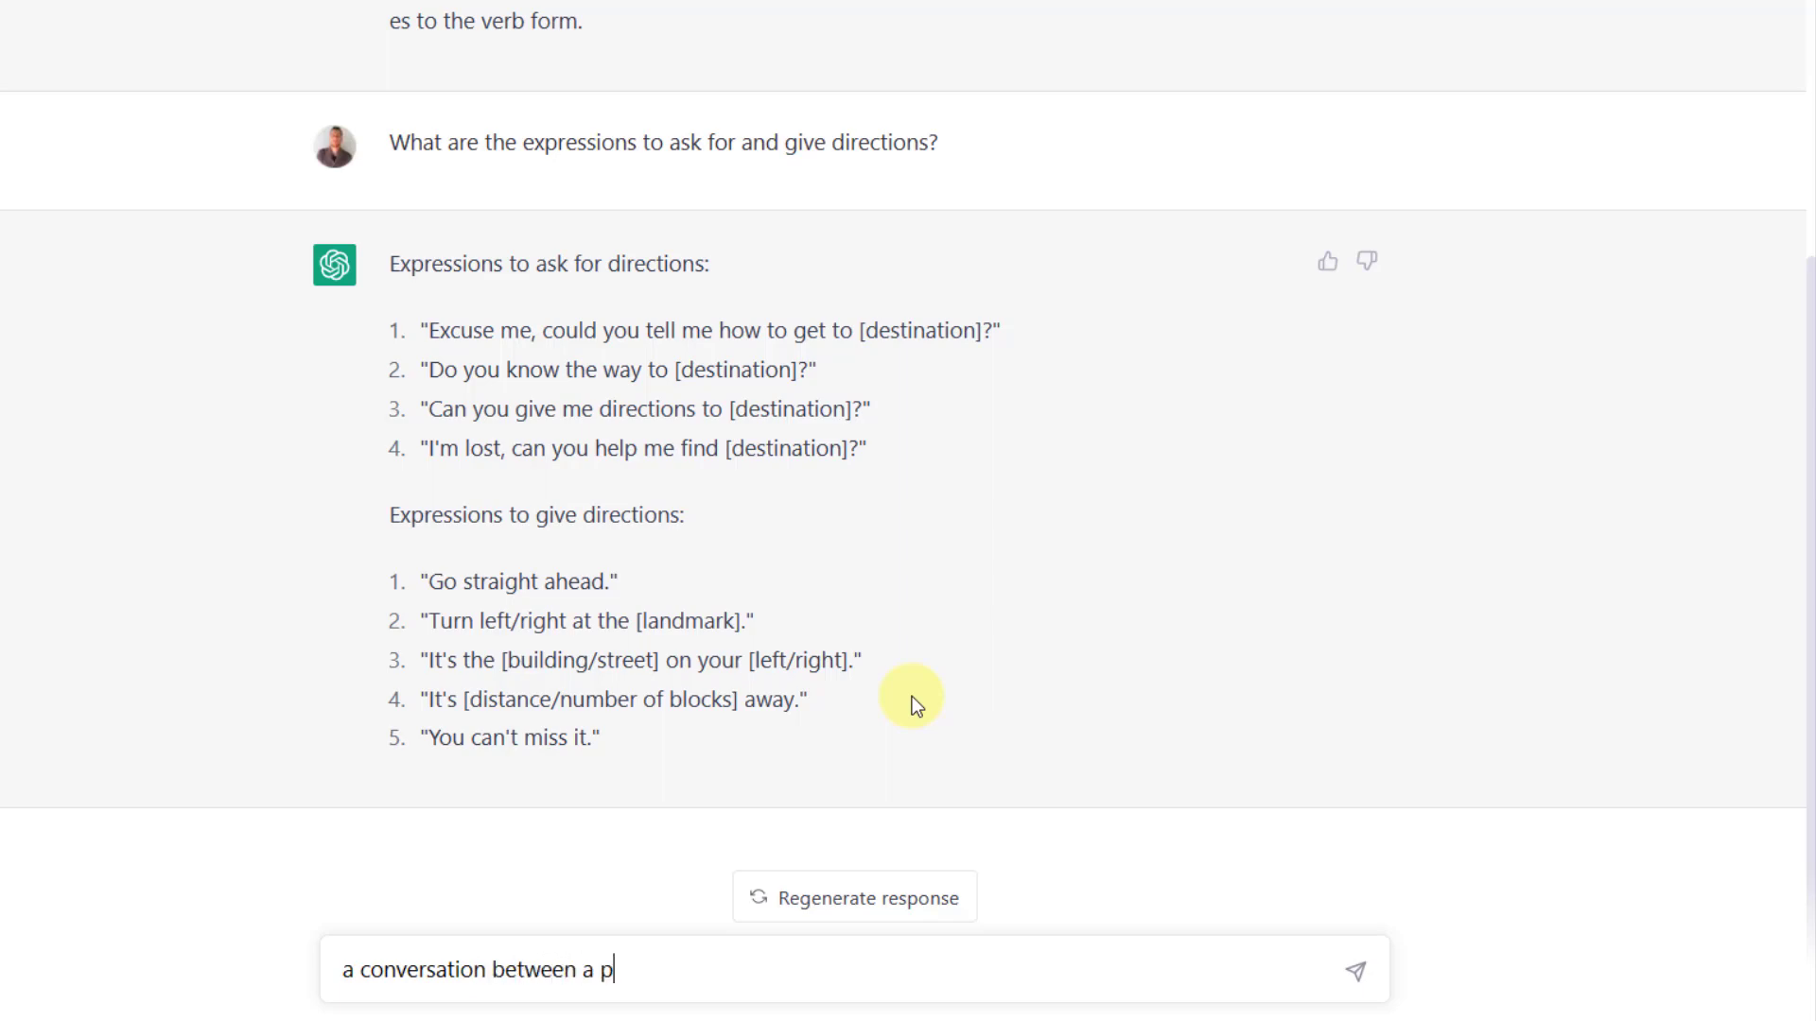
key(BackSpace)
key(BackSpace)
key(BackSpace)
key(BackSpace)
key(BackSpace)
key(BackSpace)
text(two people,)
key(BackSpace)
text(, one aski)
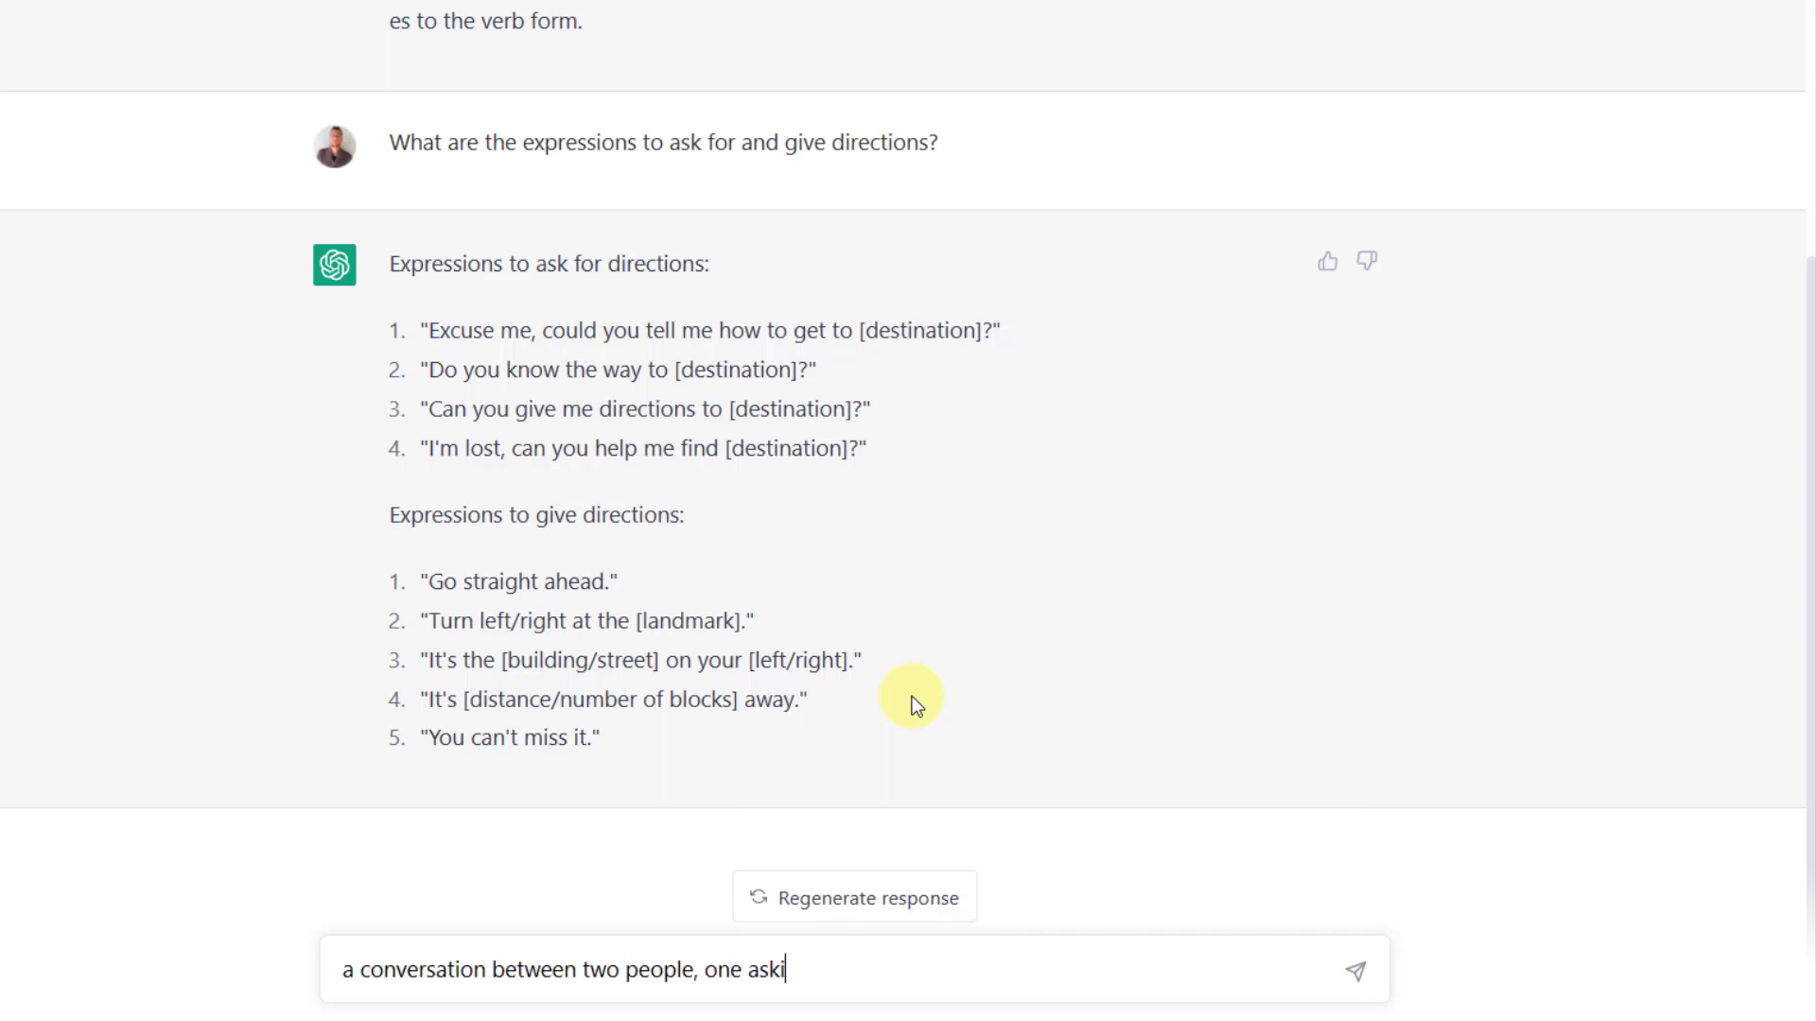
text(ng for a directio)
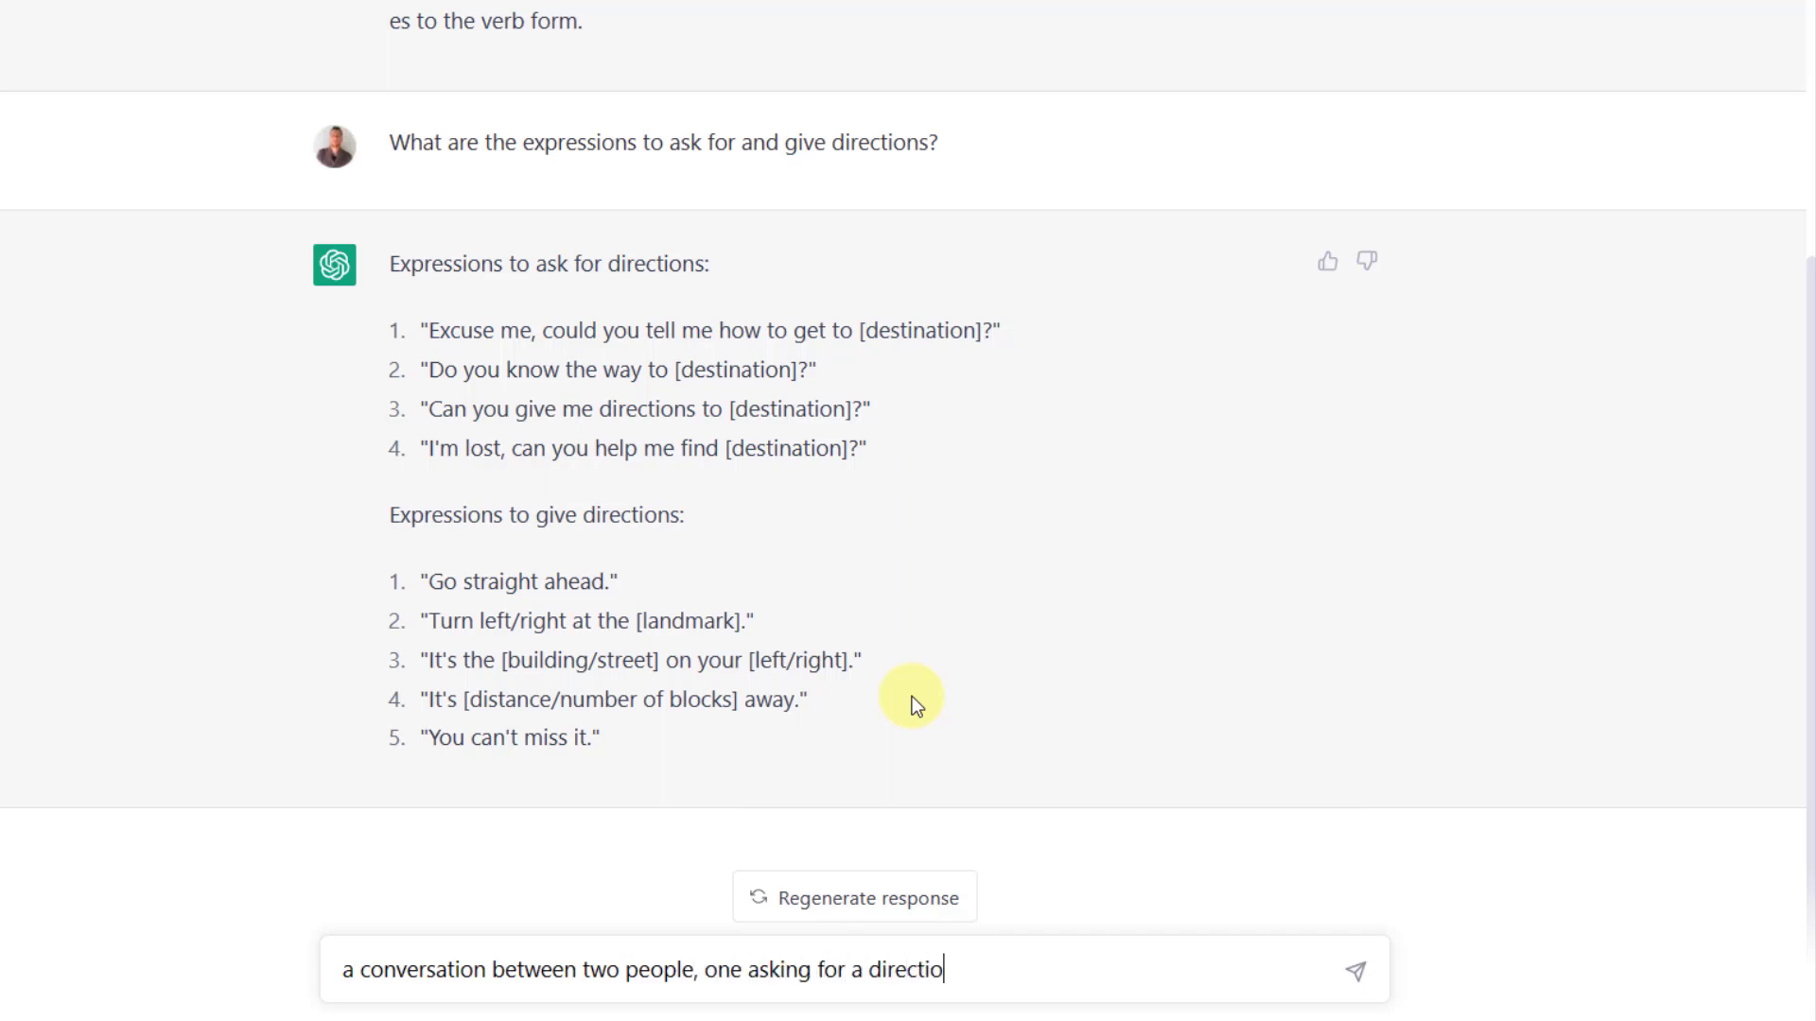
text(n to a bank and)
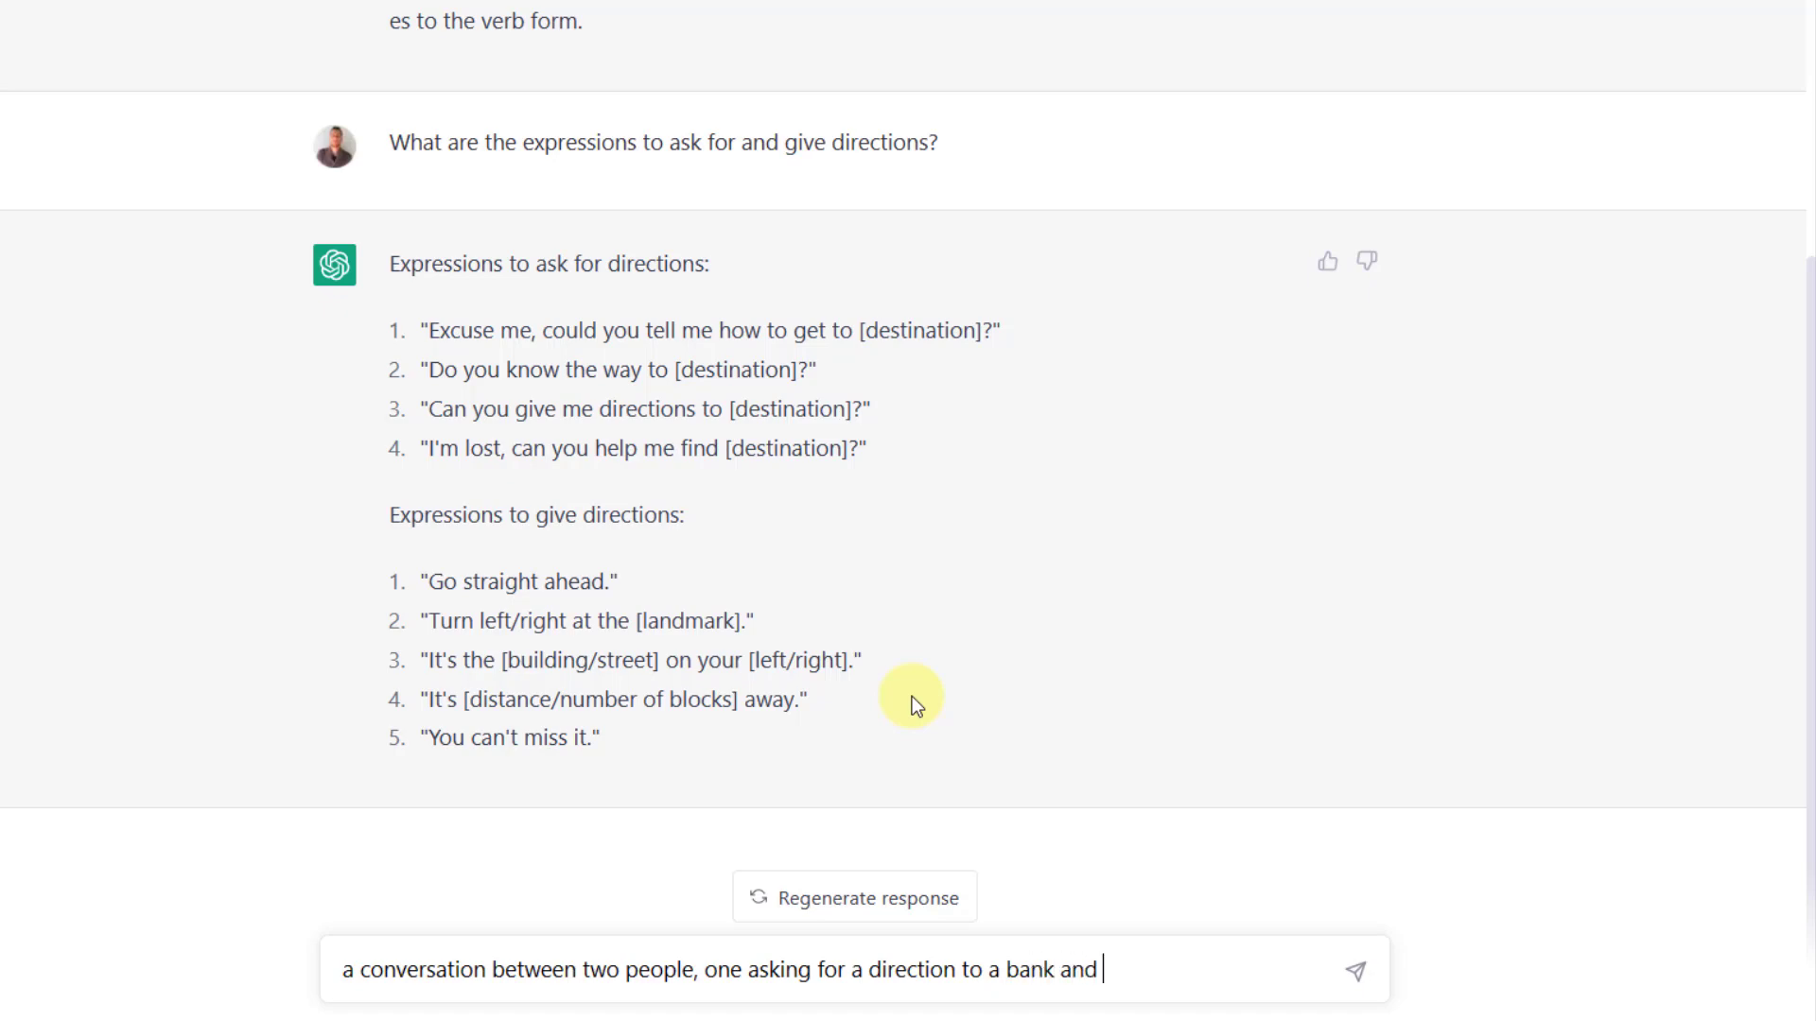
text( the other giving direction)
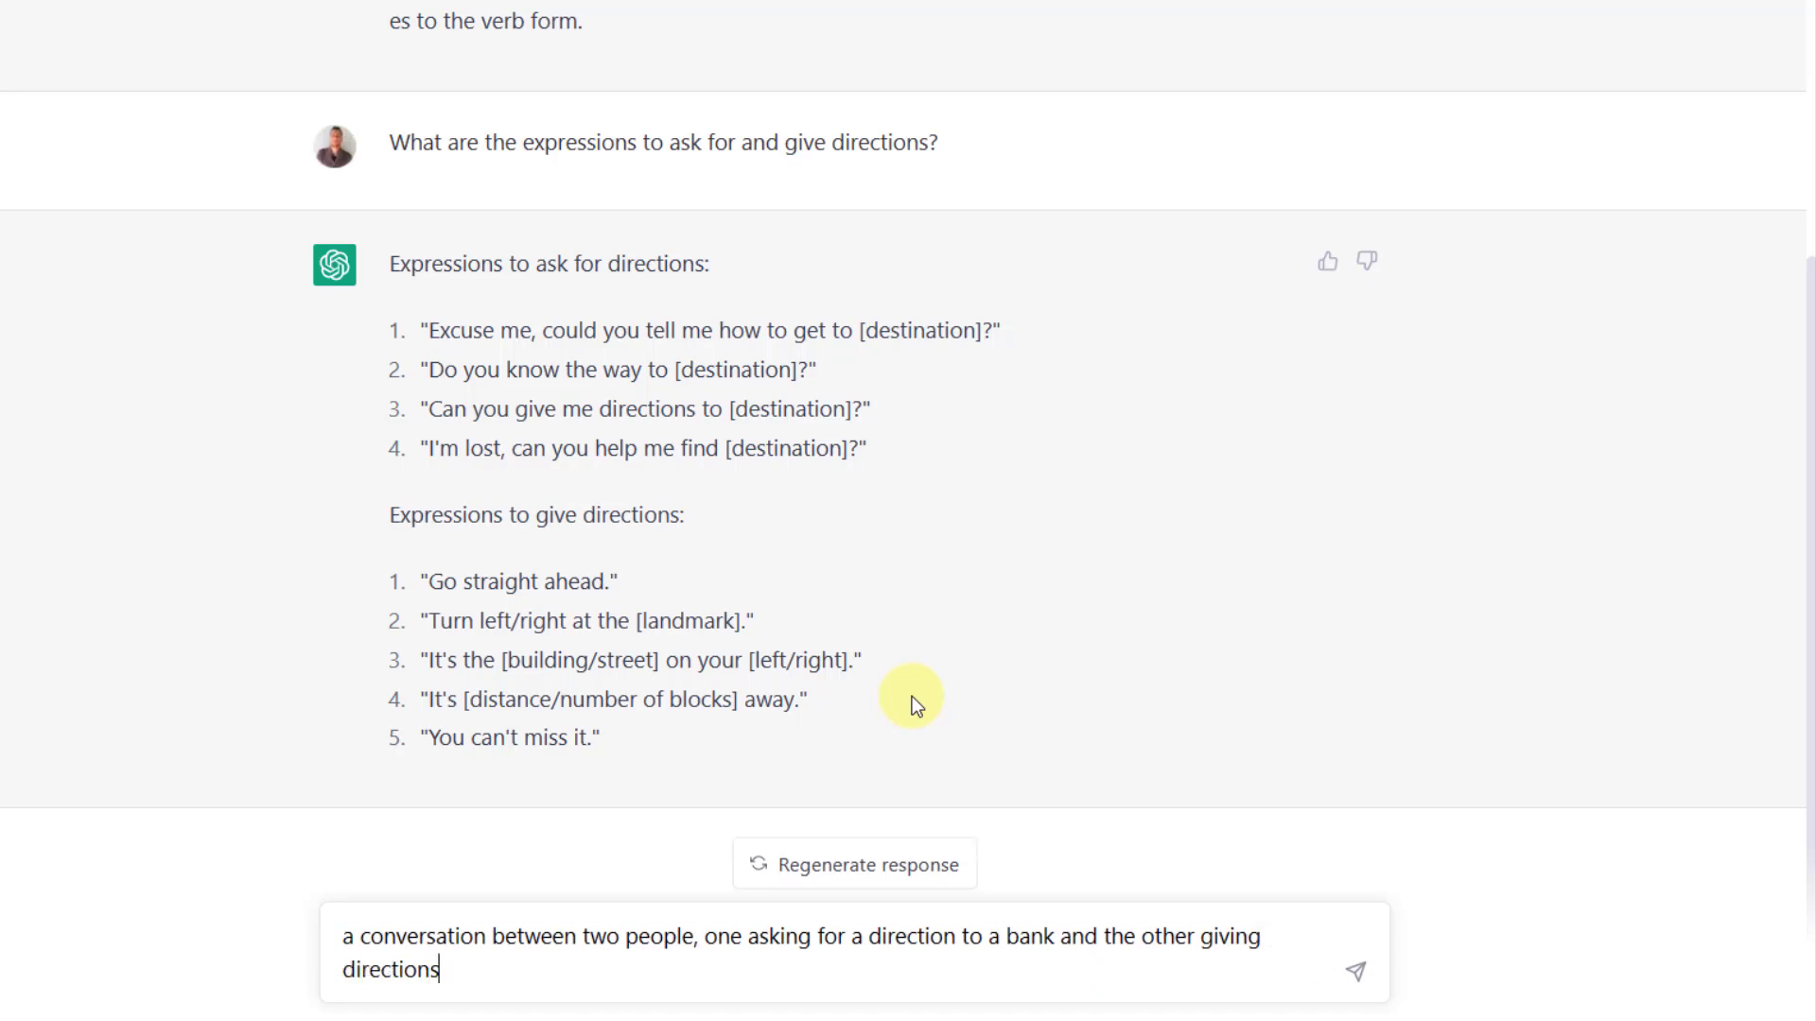
text(s)
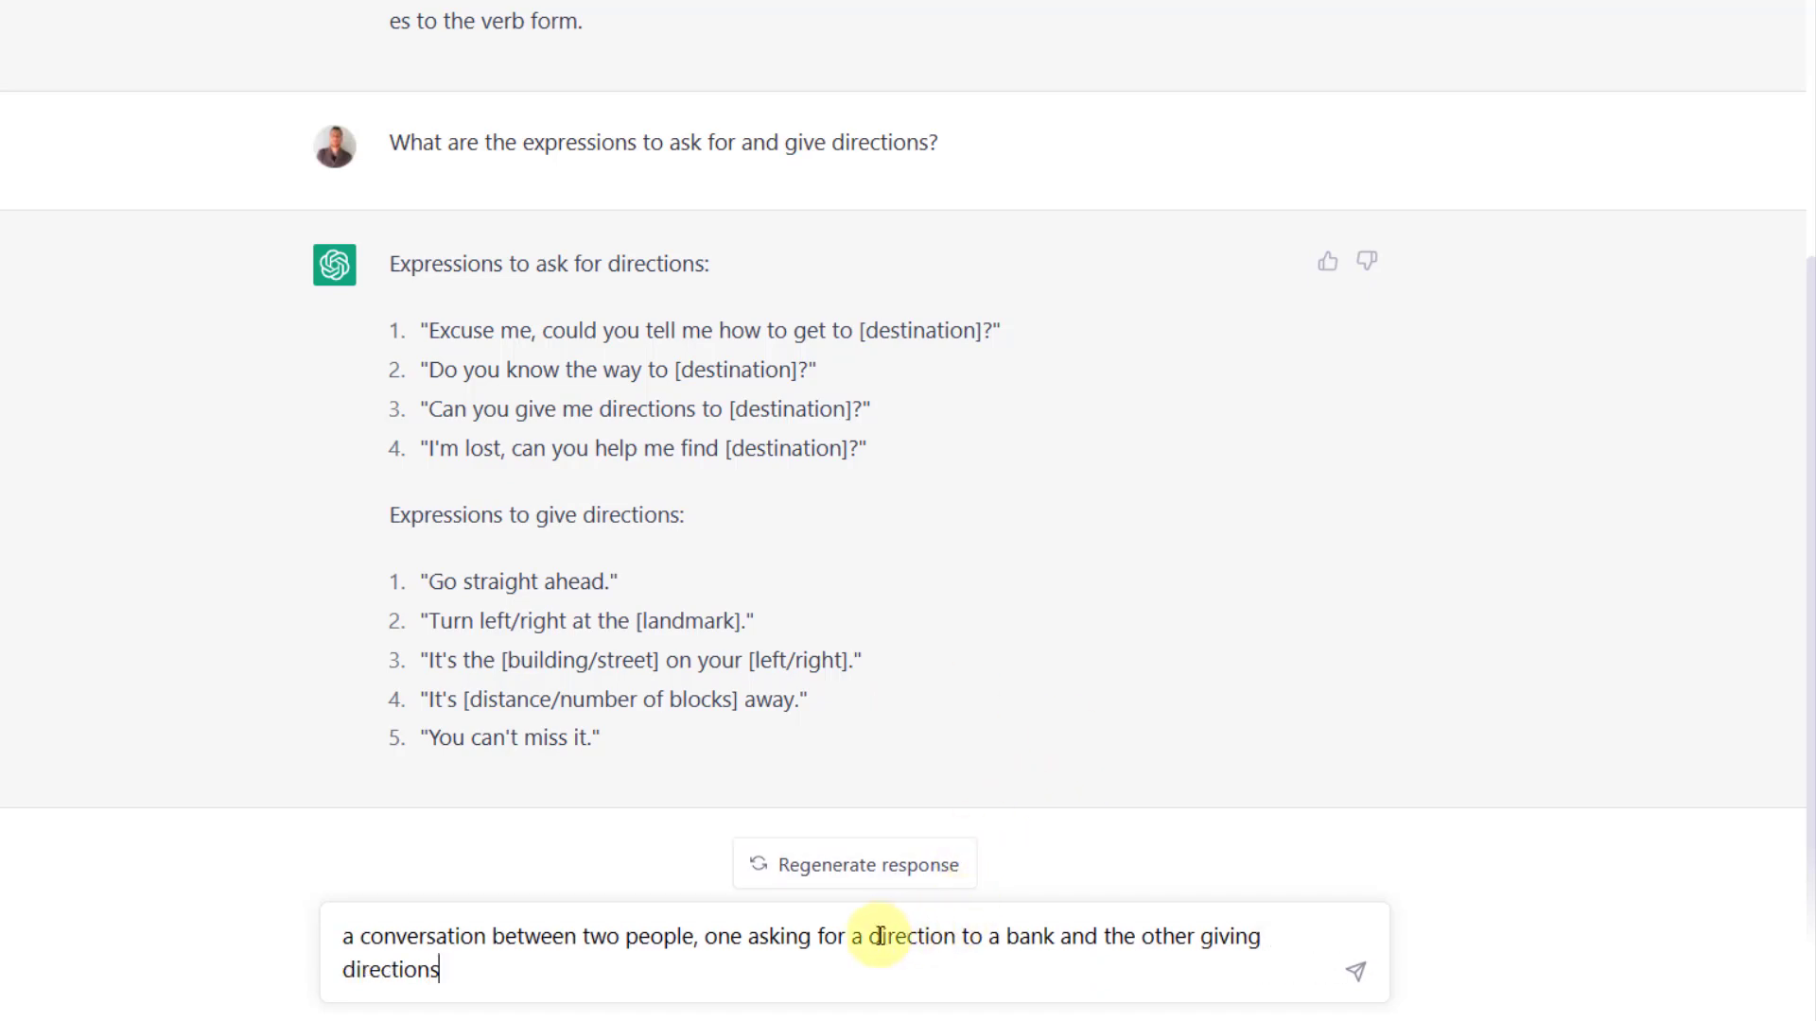
Reword "a direction to a bank" as "directions to a bank" in the drafted prompt and send it
key(BackSpace)
key(BackSpace)
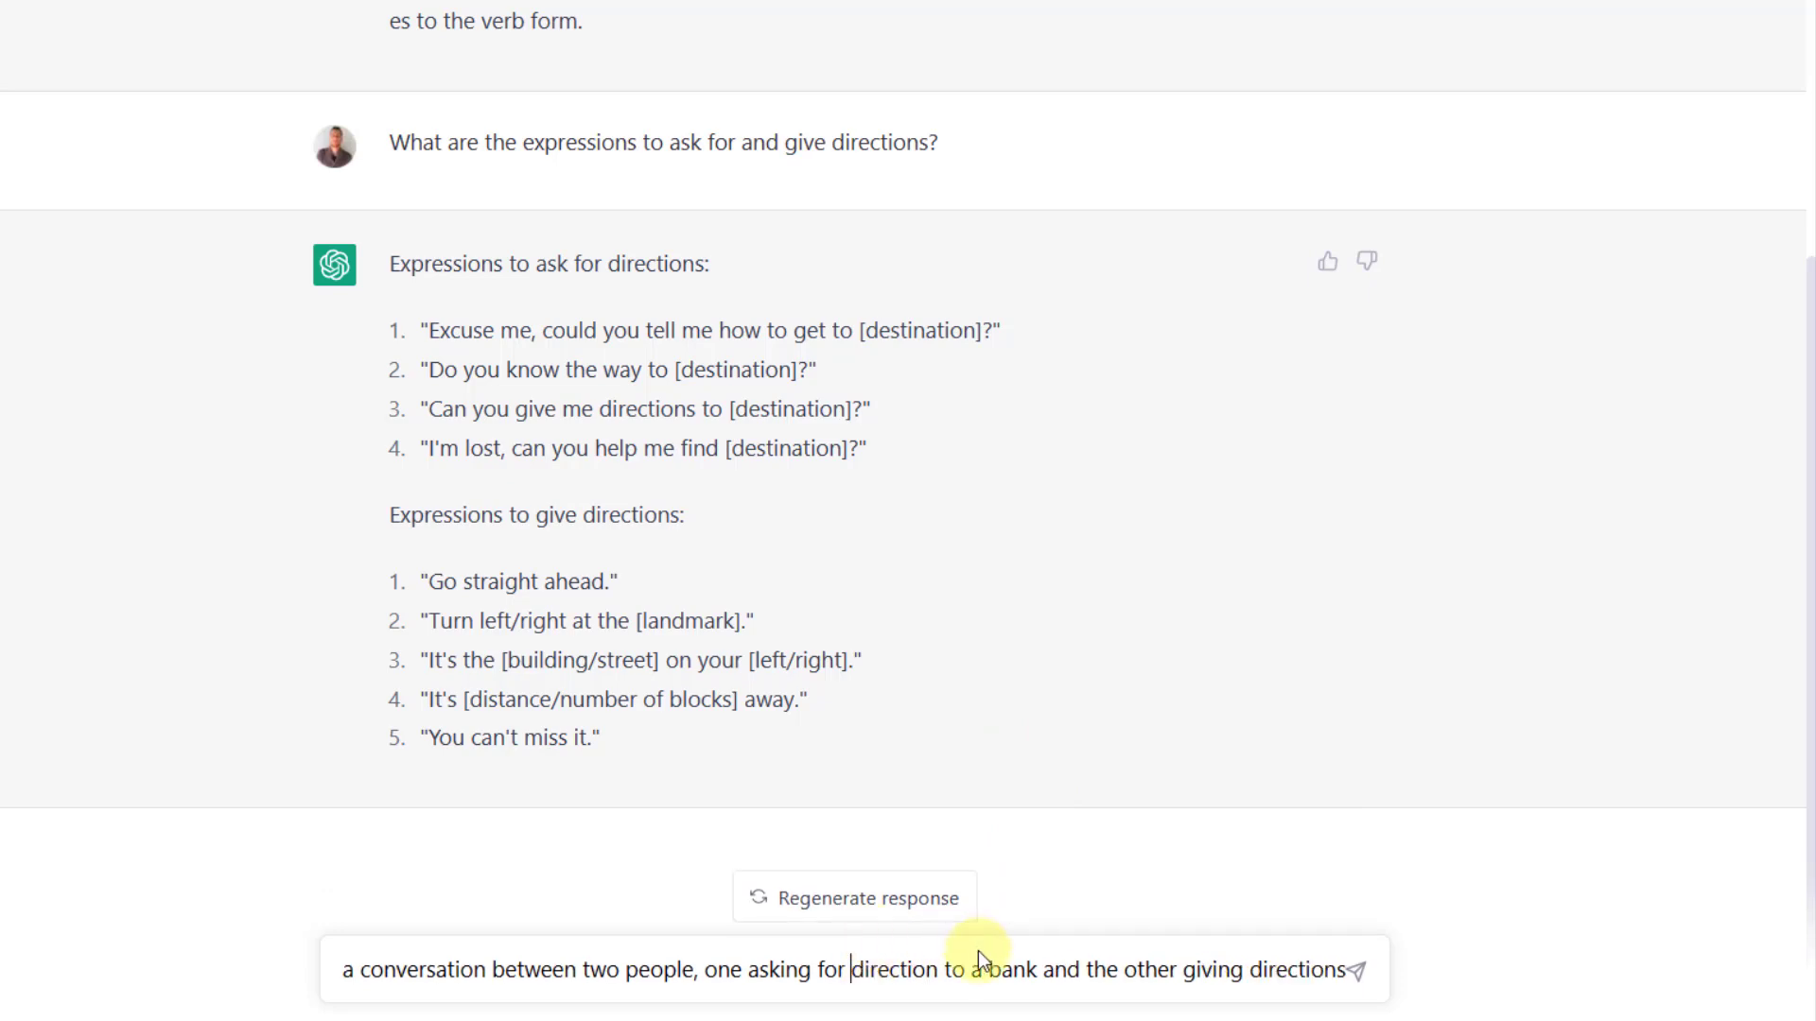
click(936, 966)
text(s)
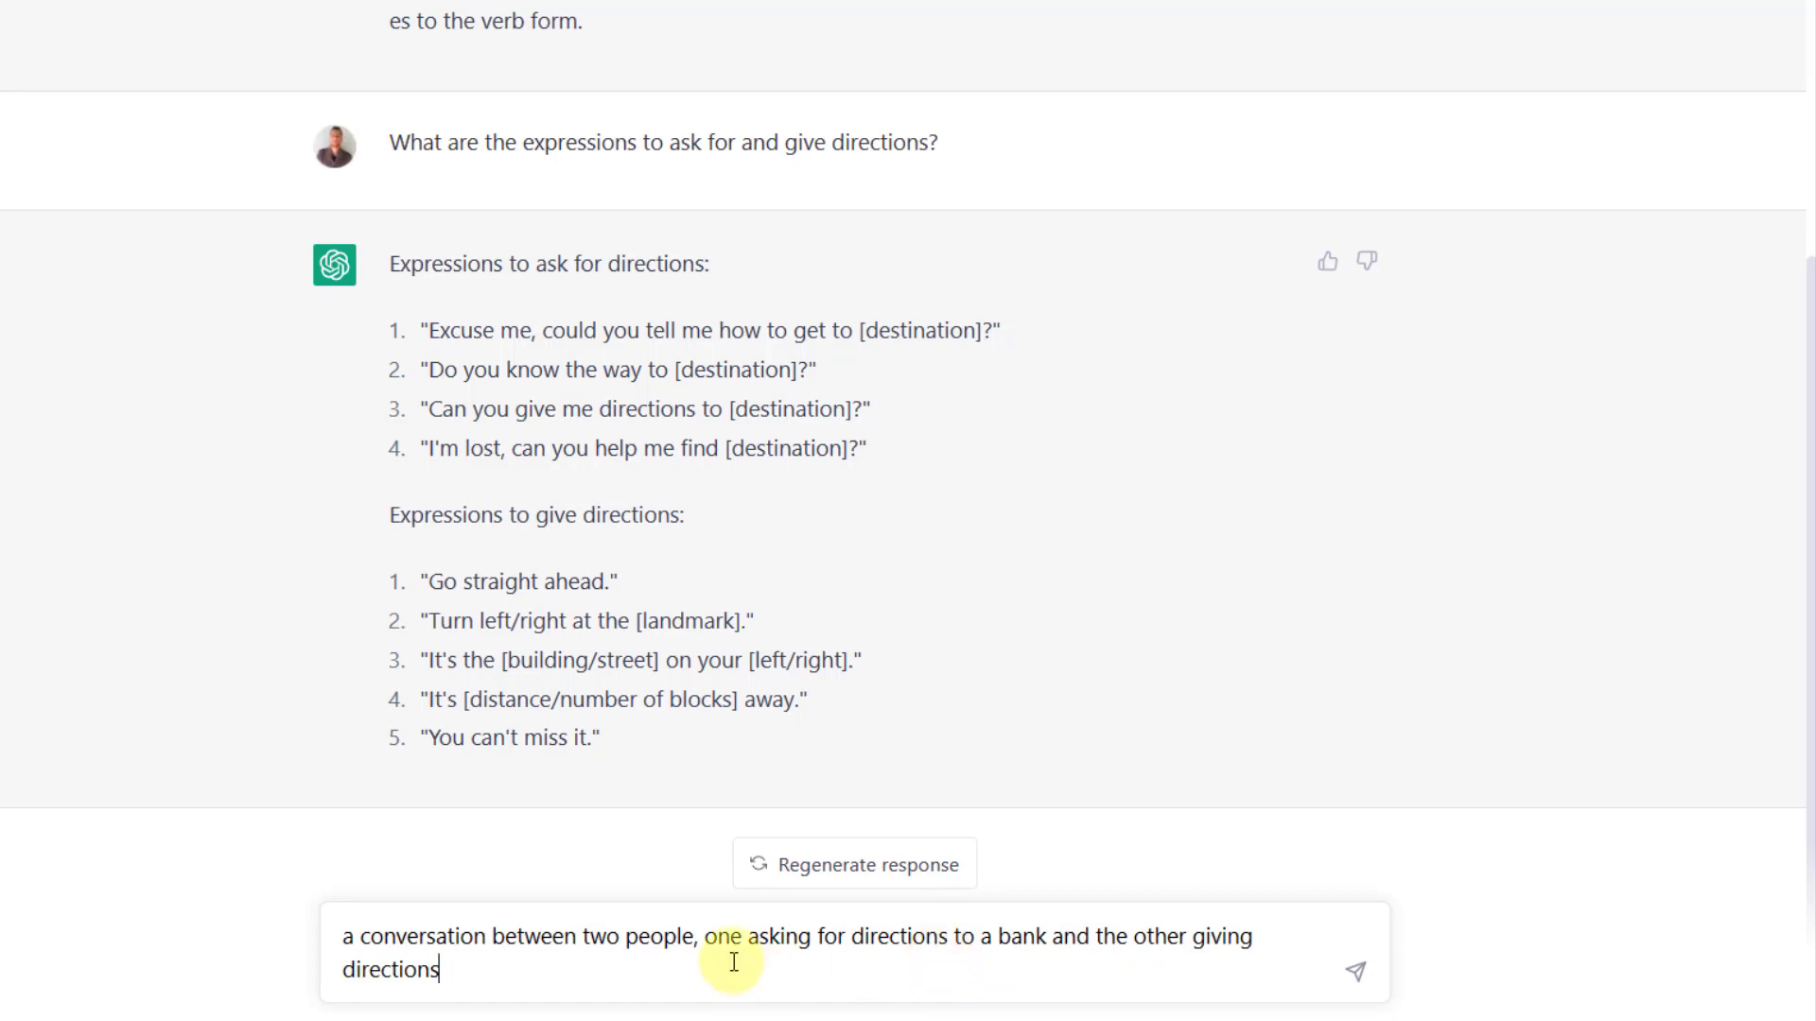
key(Return)
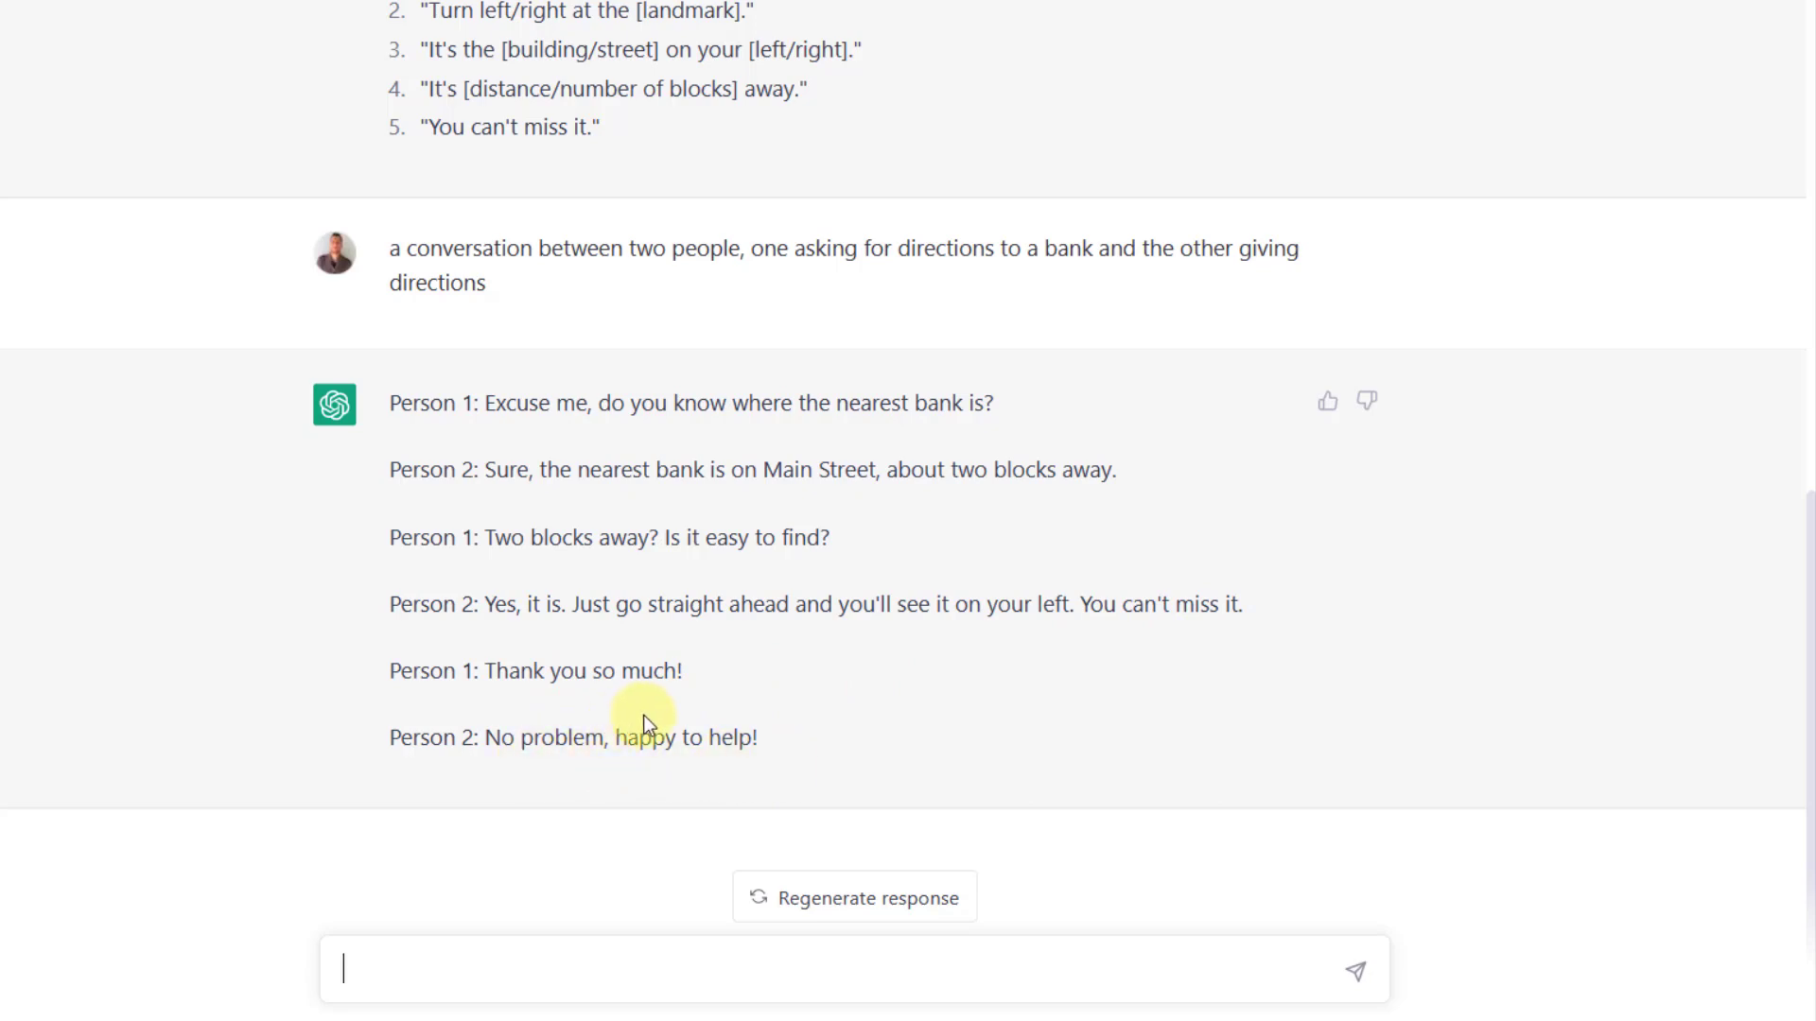
Review the chat's answers on the present simple, the direction expressions and the bank conversation
scroll(900, 541, up, 10)
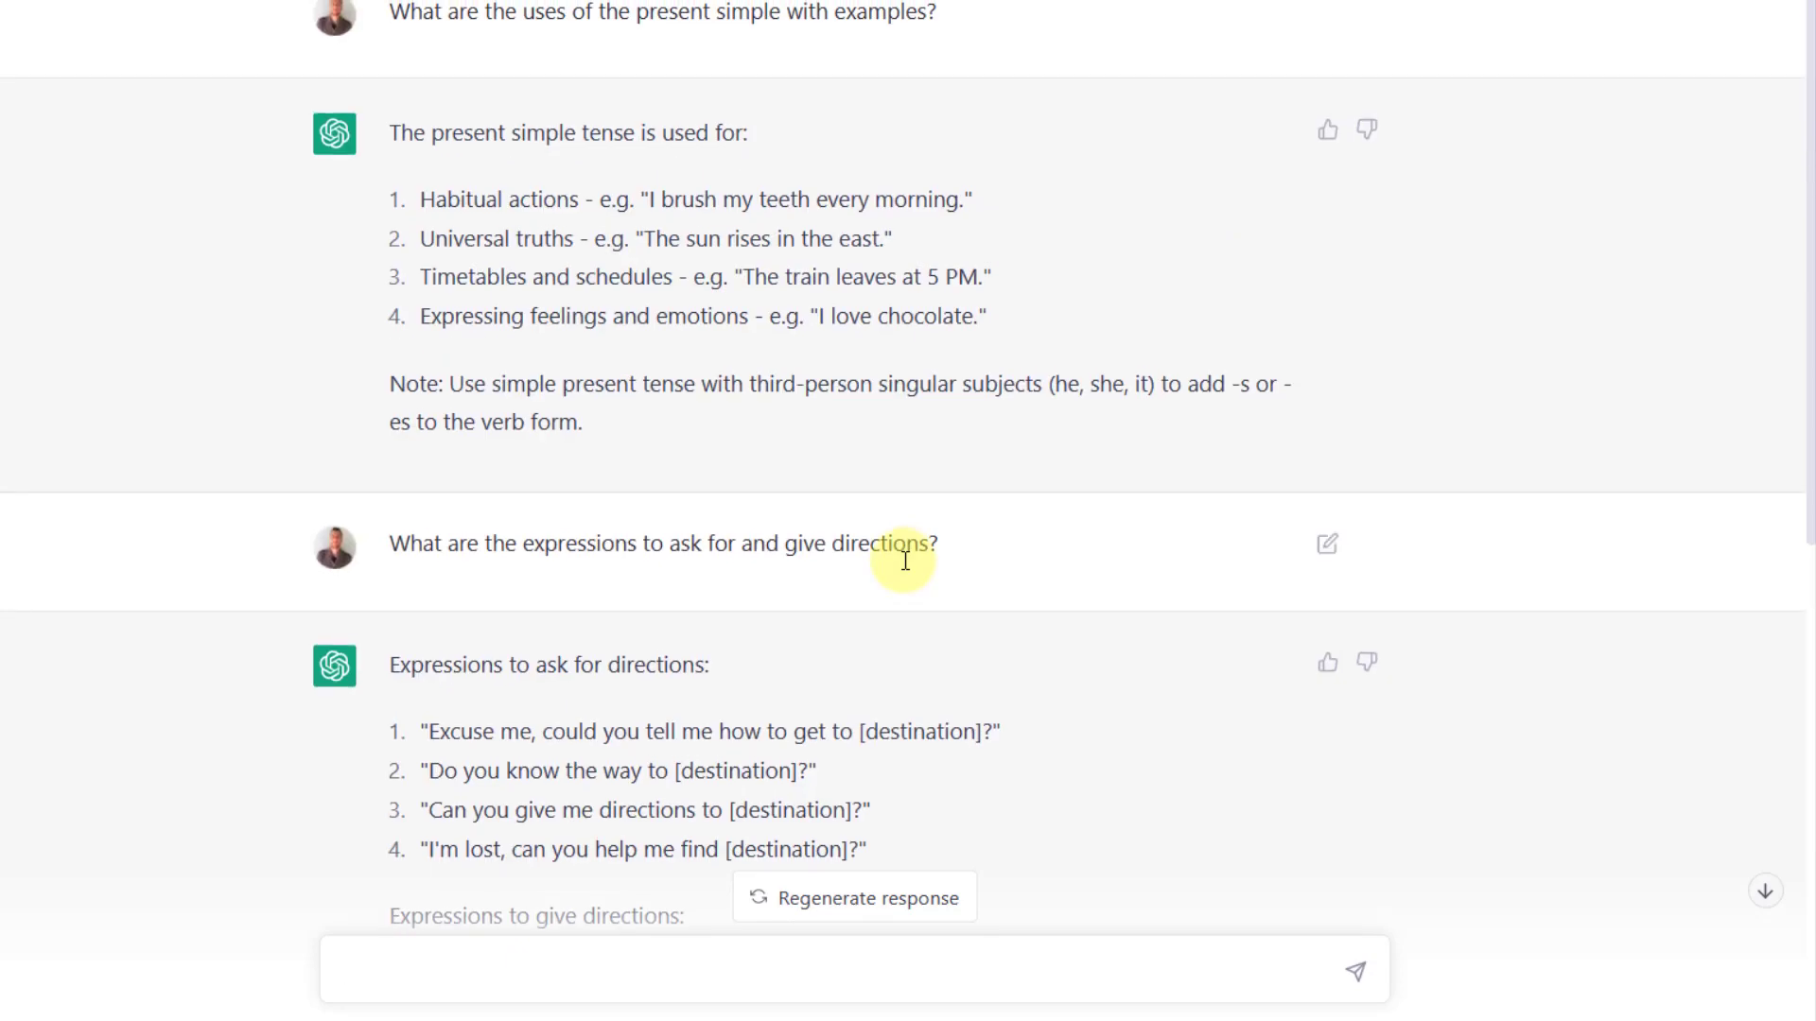
scroll(898, 599, down, 3)
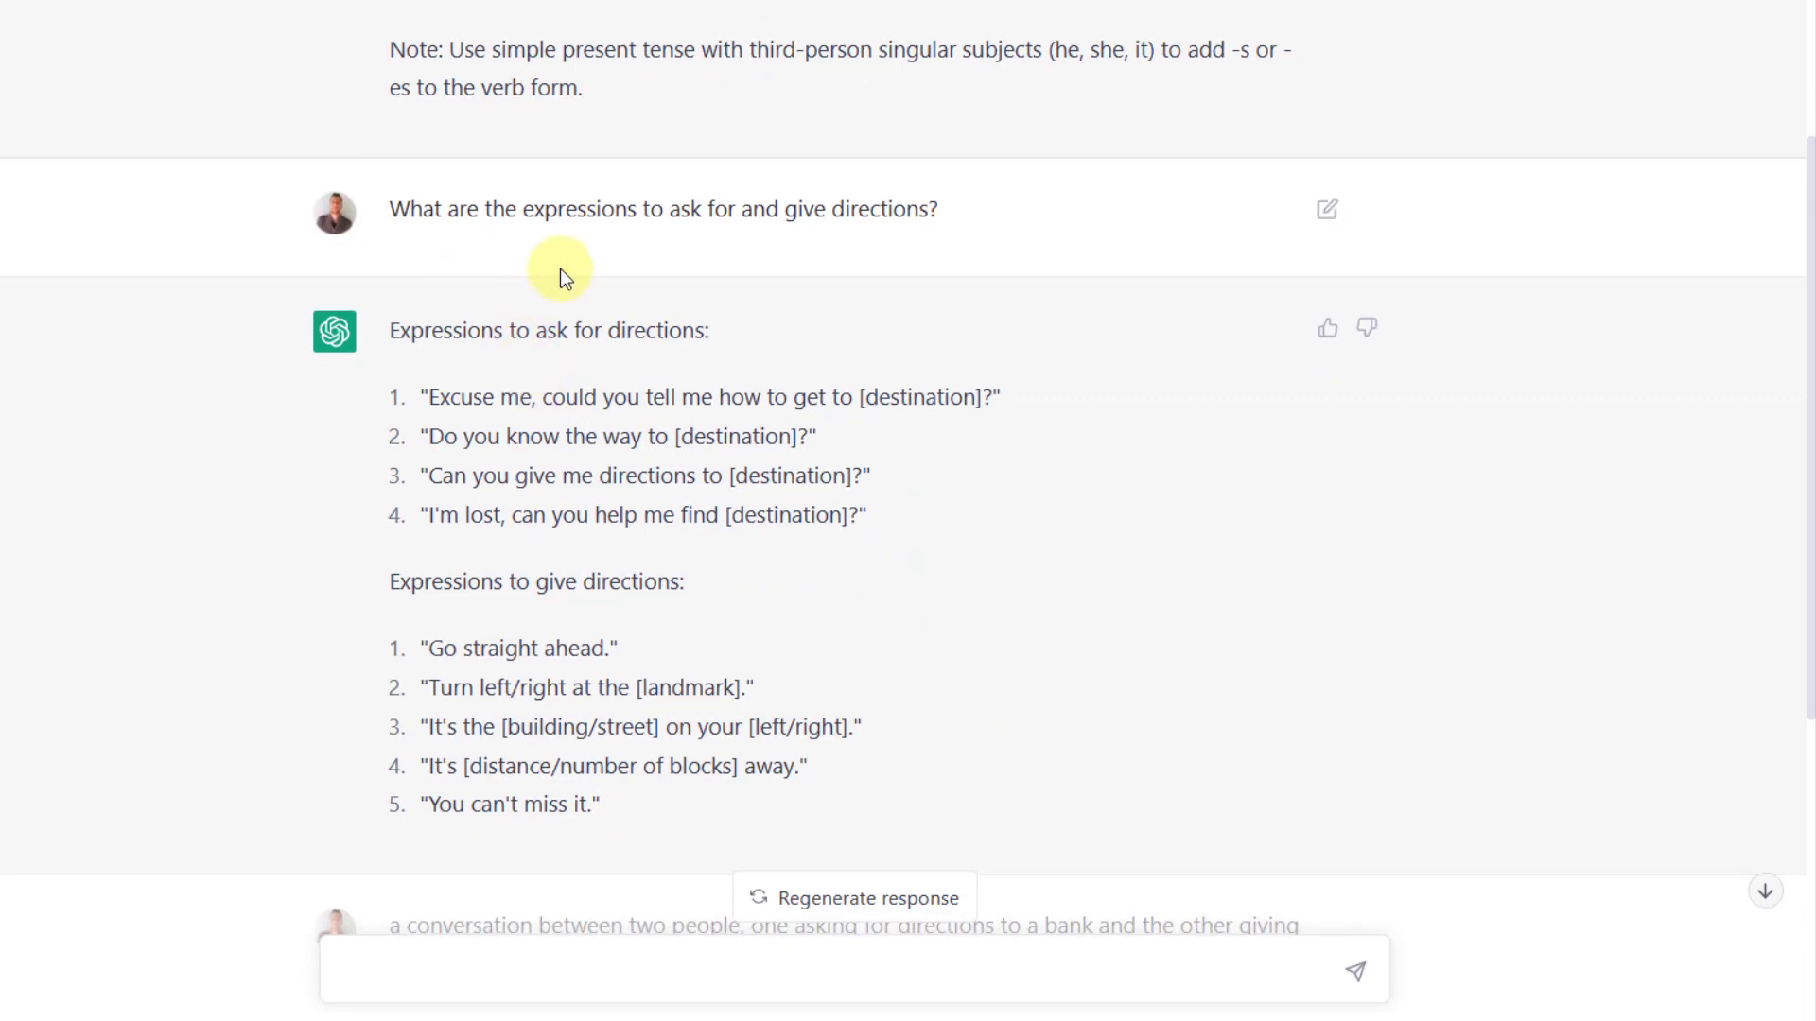
scroll(927, 456, up, 3)
scroll(928, 456, down, 4)
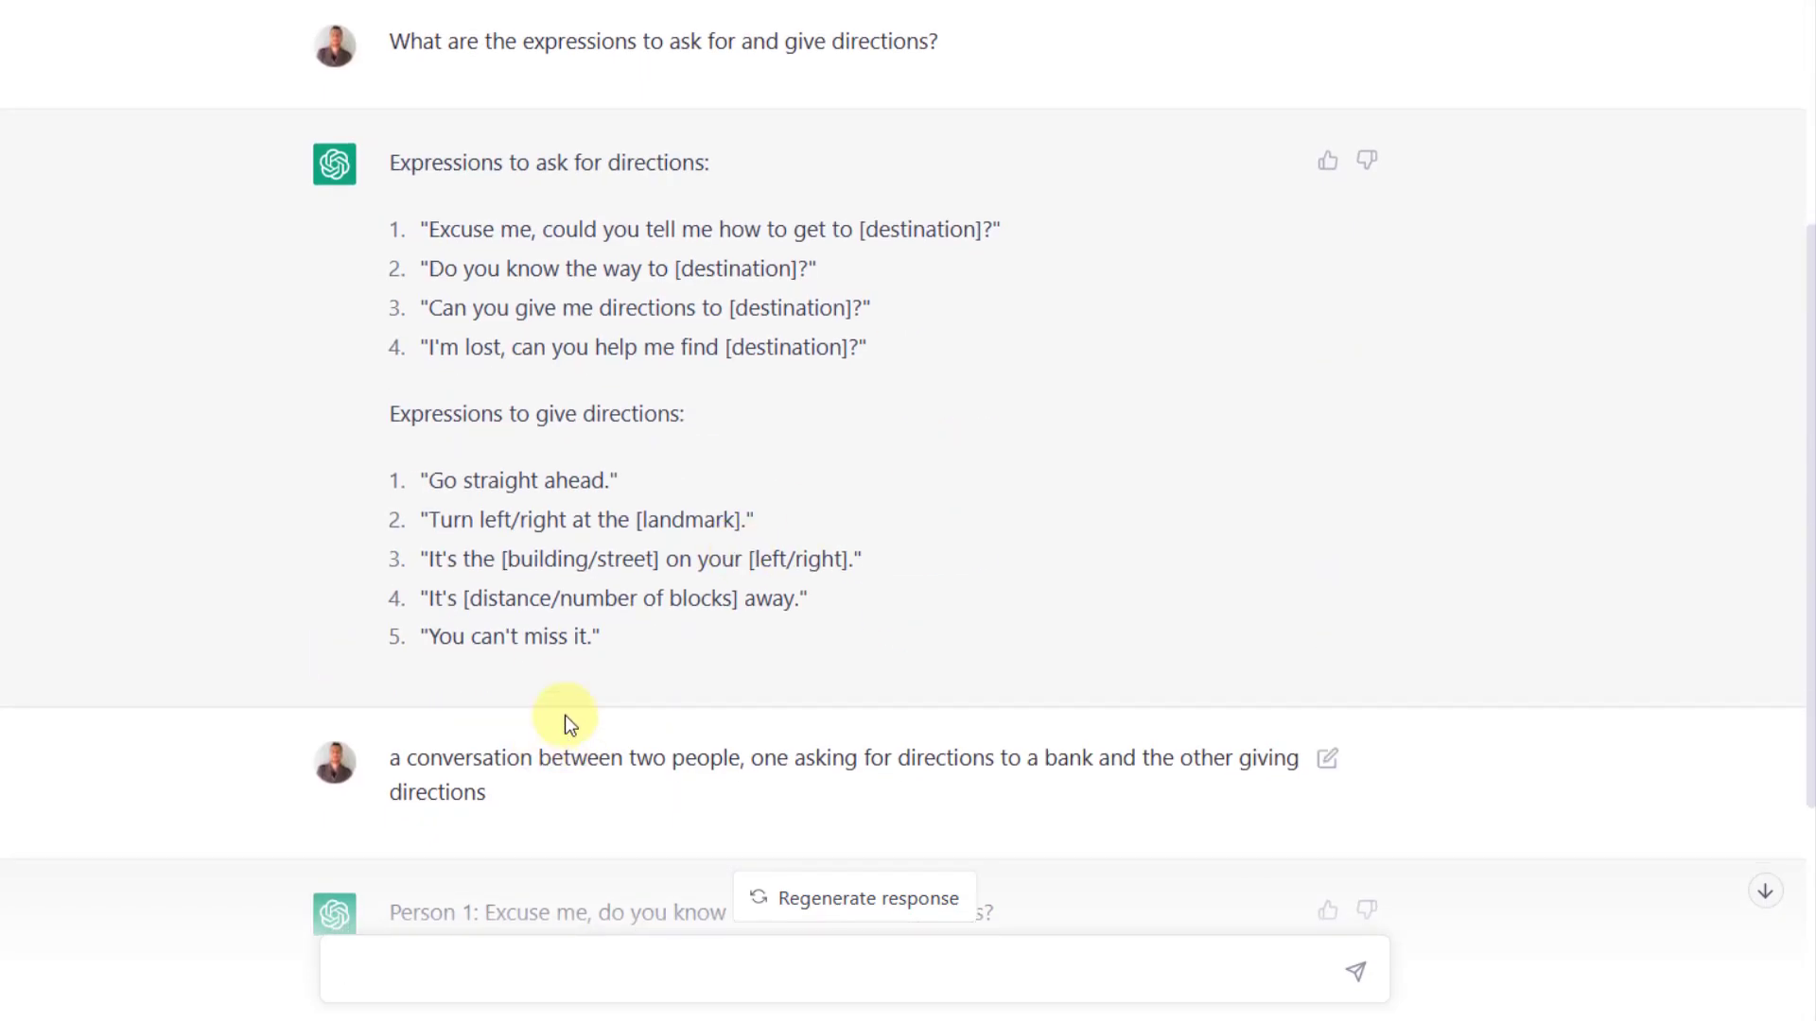
scroll(565, 714, down, 5)
scroll(548, 701, up, 10)
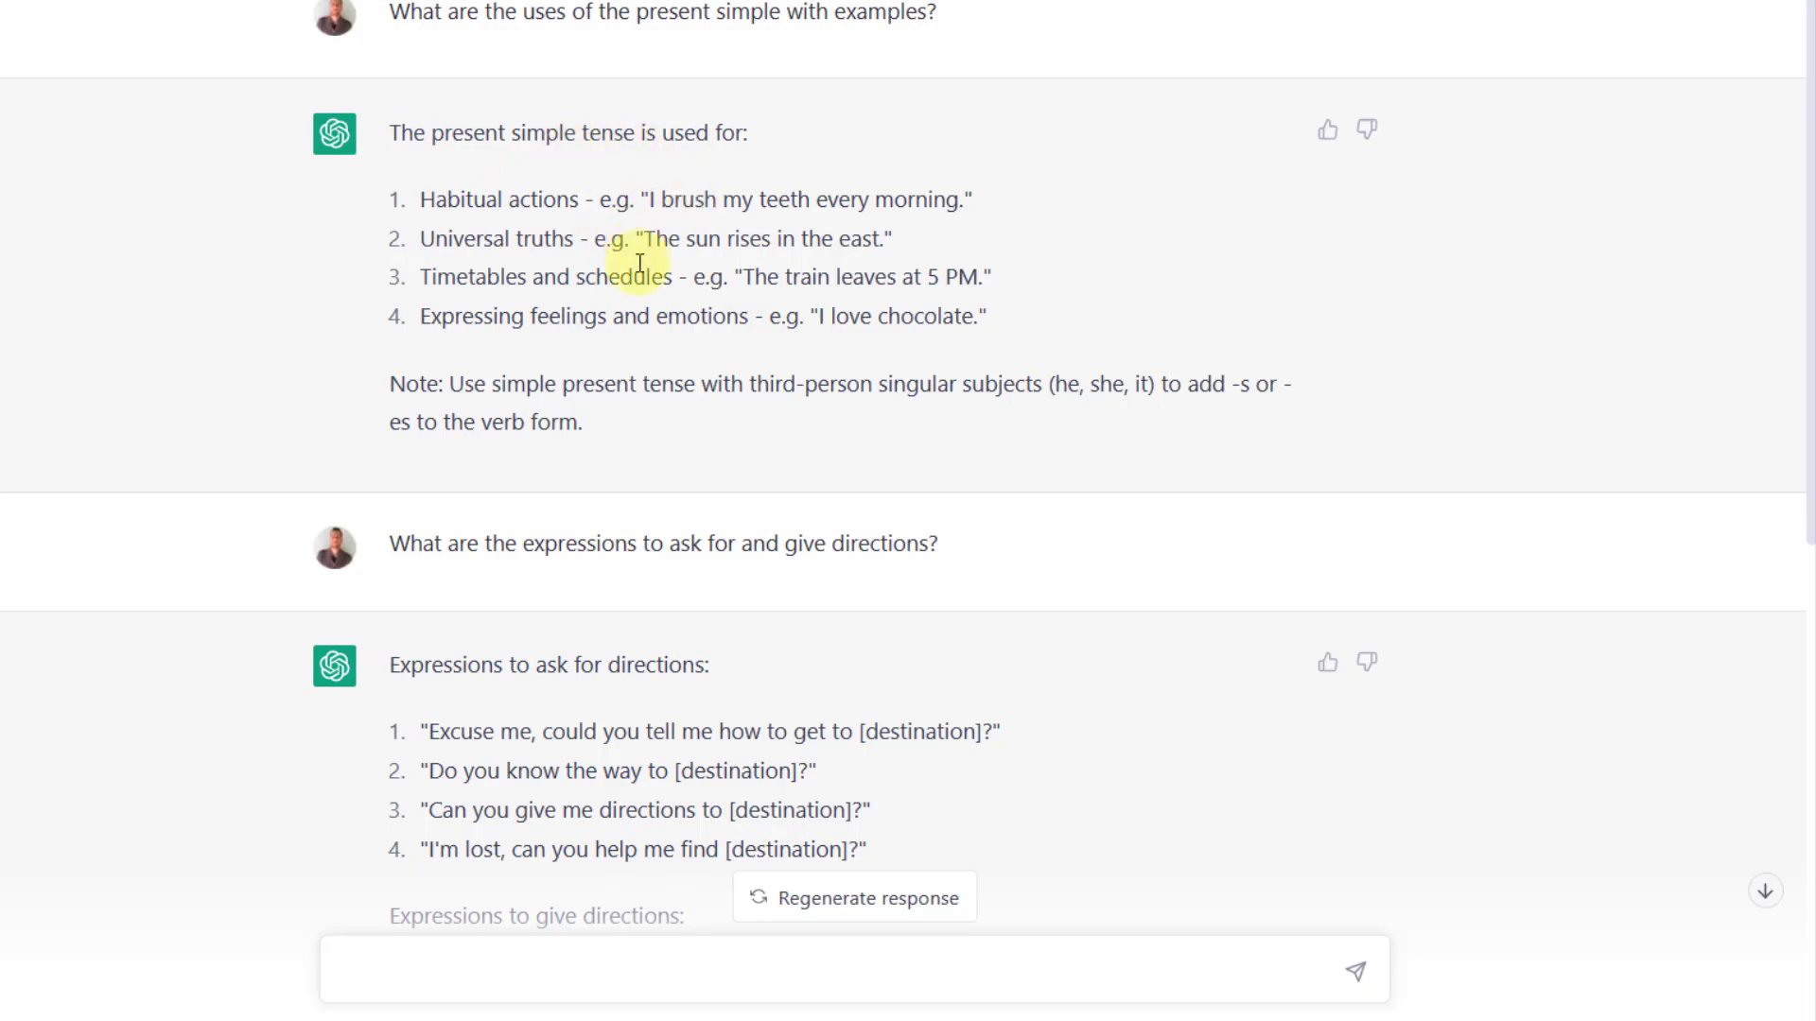
scroll(706, 352, down, 10)
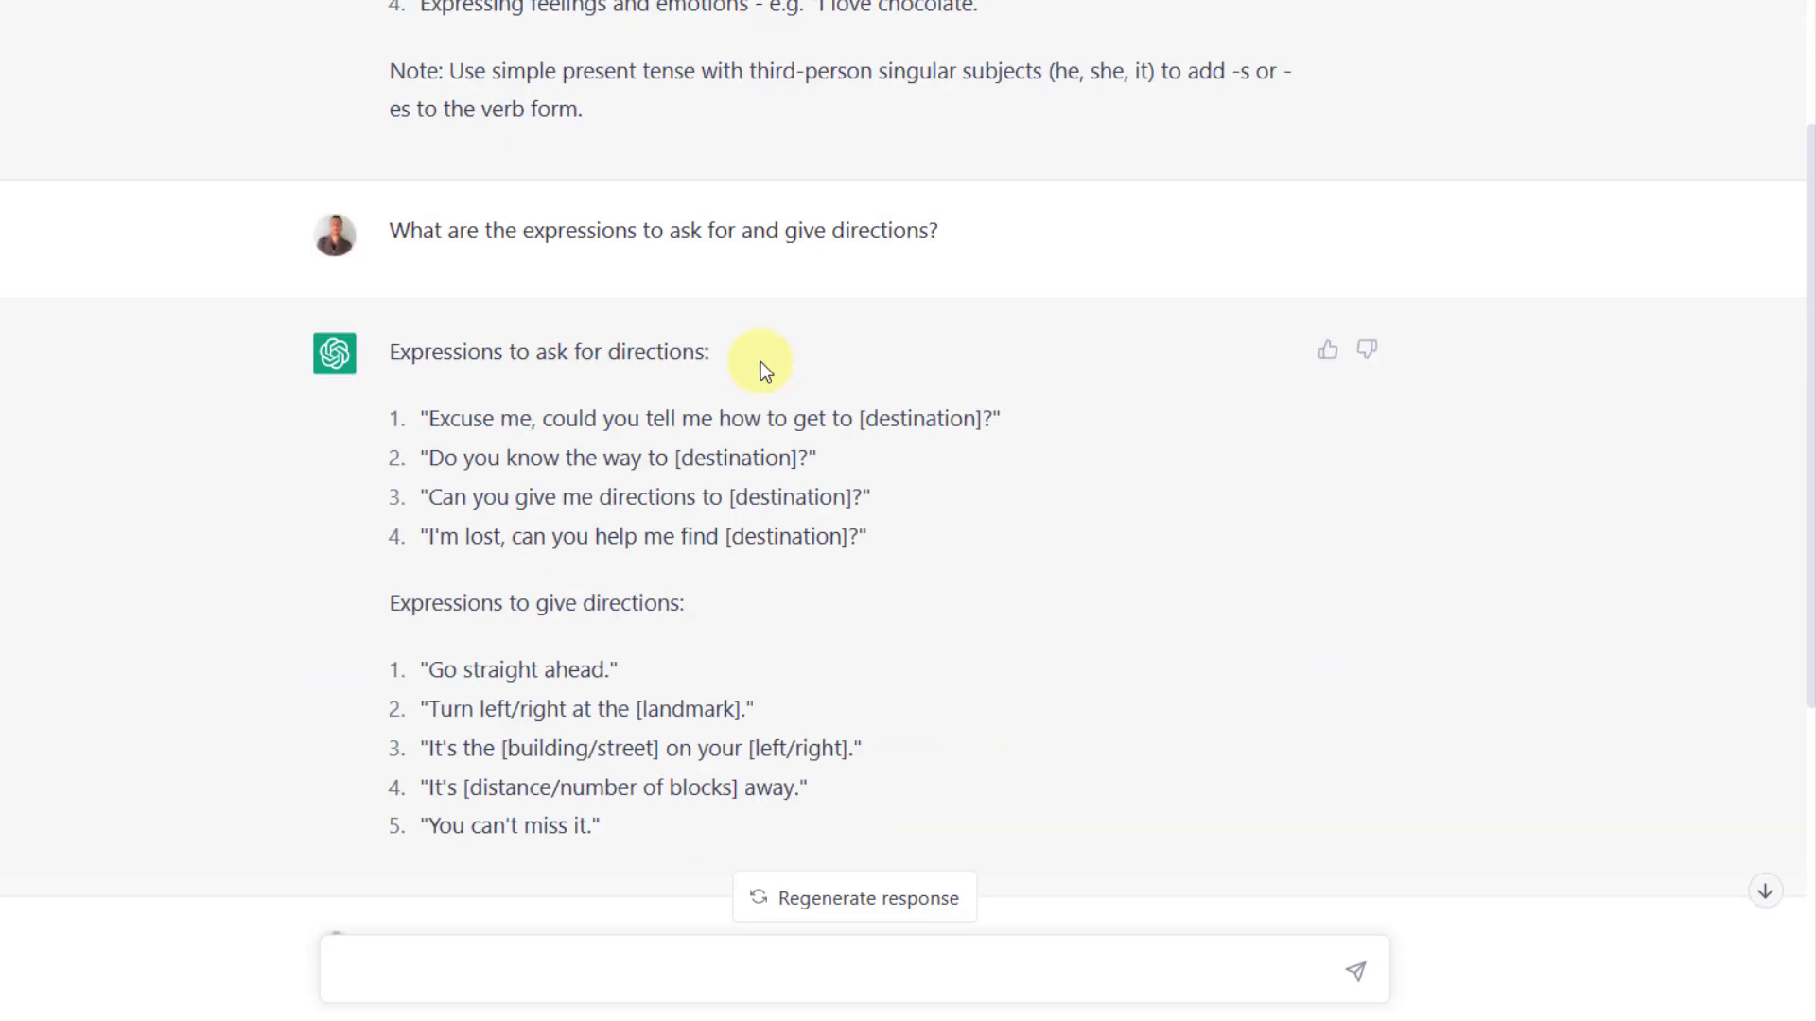